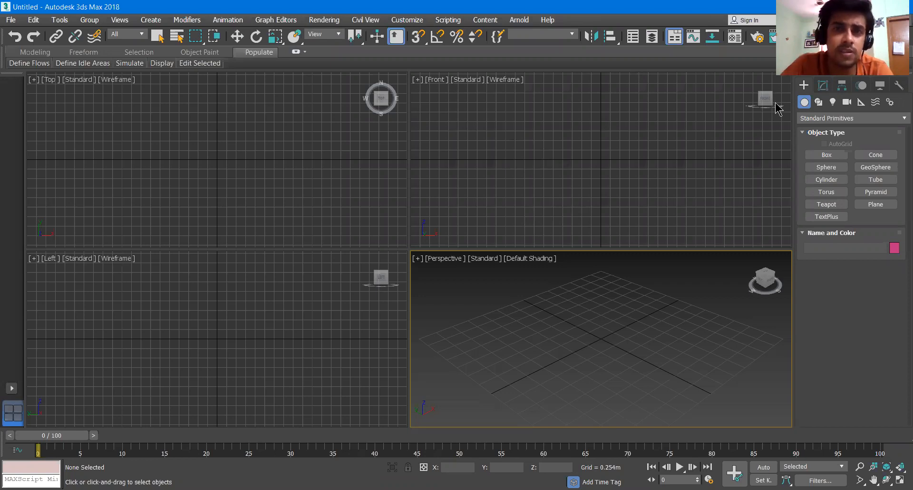
Show the Extended Primitives object types and maximize the Perspective viewport
click(813, 119)
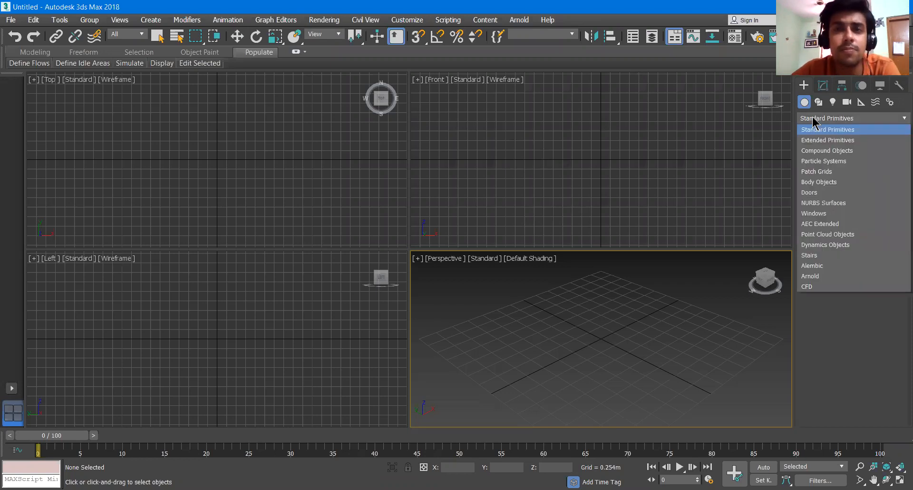
click(778, 127)
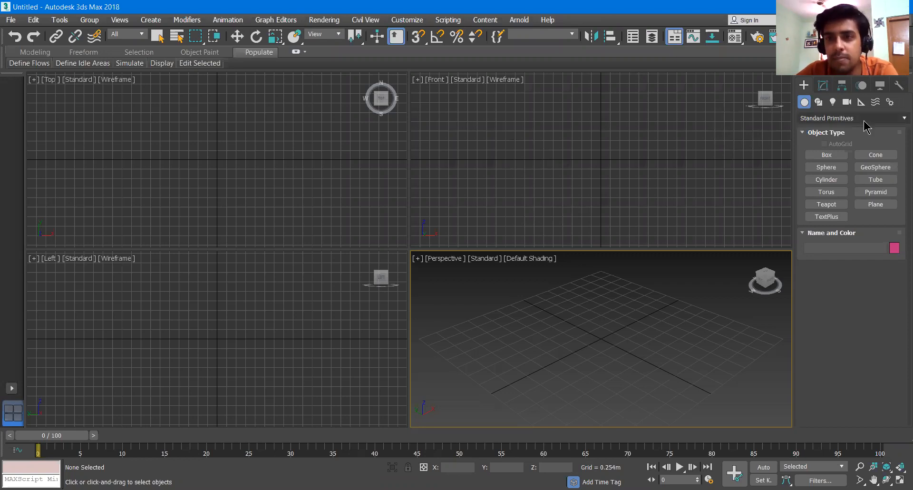
click(832, 118)
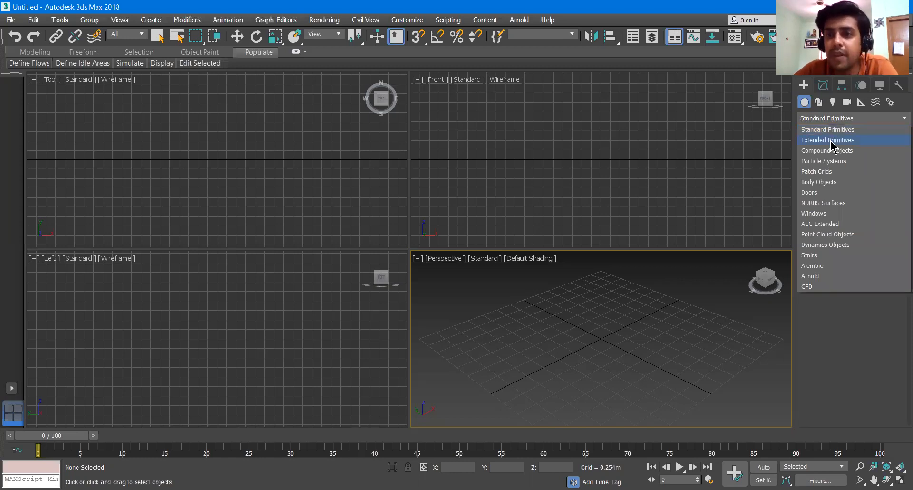
click(830, 140)
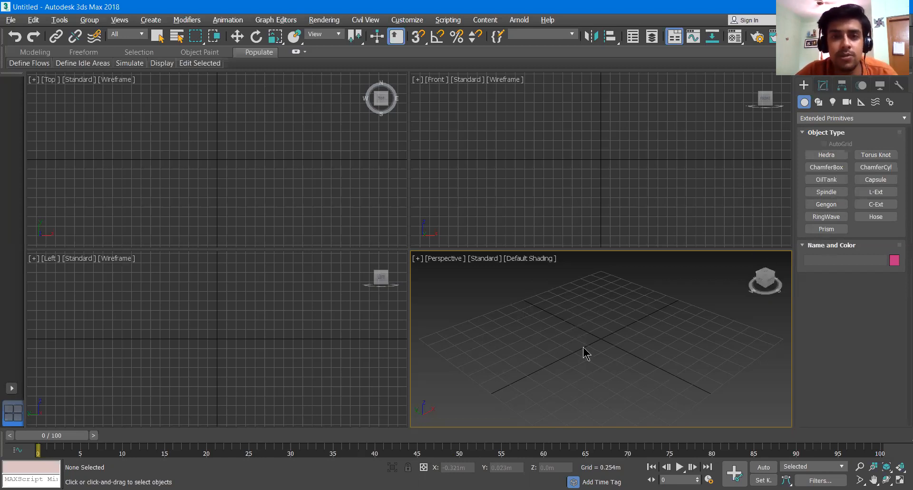
key(alt+w)
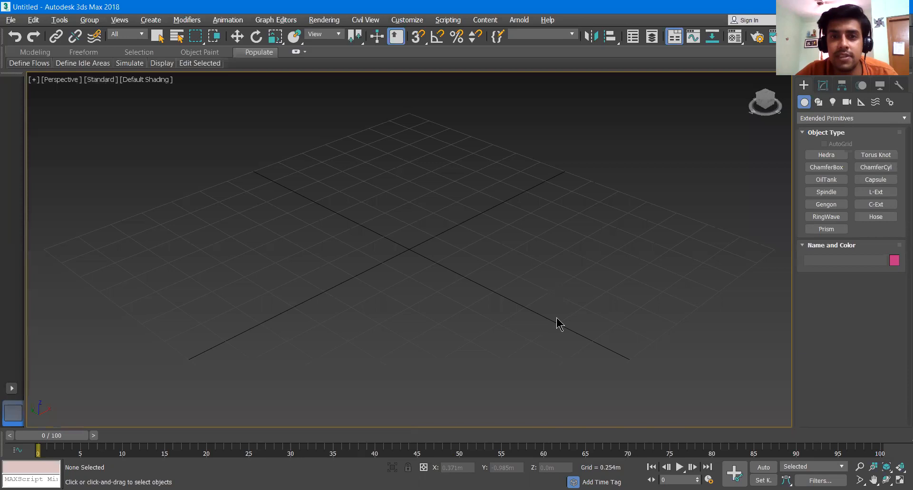
Create three Tetra hedras on the grid, two overlapping behind the origin and a third, about 0.333 m in radius, apart from them
click(827, 156)
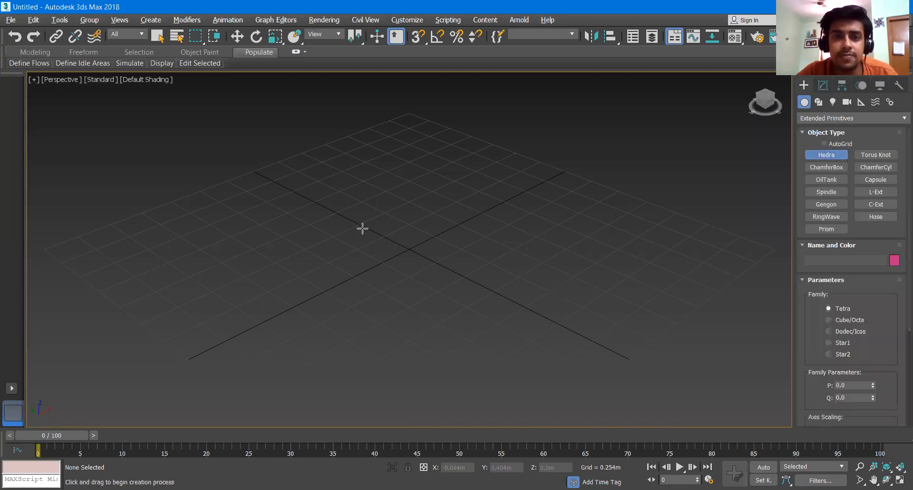
drag(355, 204, 380, 222)
drag(379, 222, 363, 237)
drag(503, 201, 523, 221)
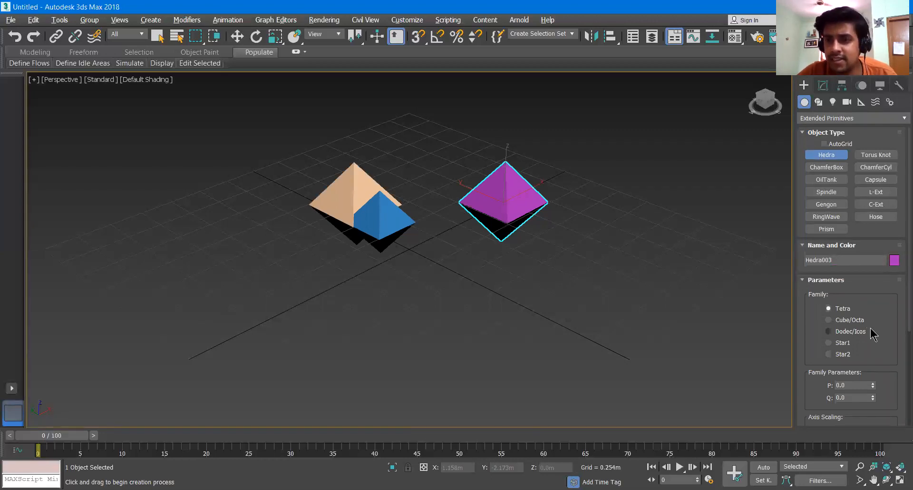
Try the Cube/Octa, Dodec/Icos and Star2 families on the purple hedra and settle on Star1
scroll(876, 282, down, 4)
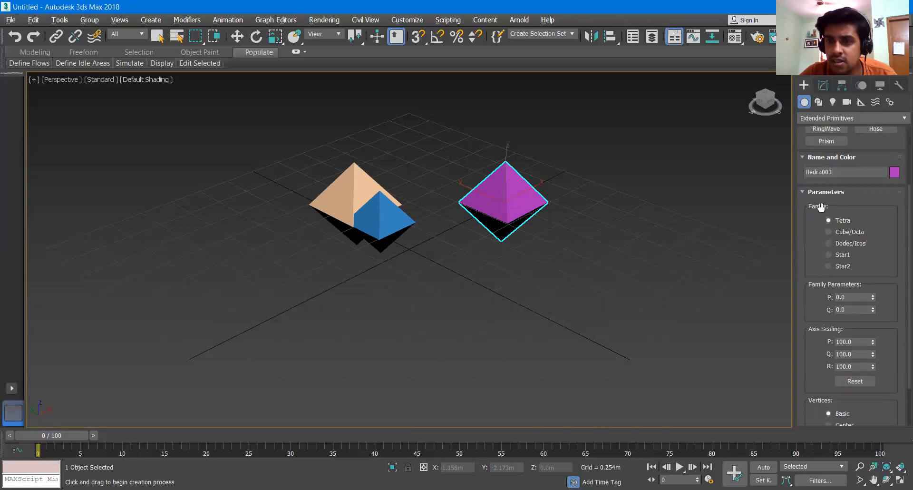
click(851, 231)
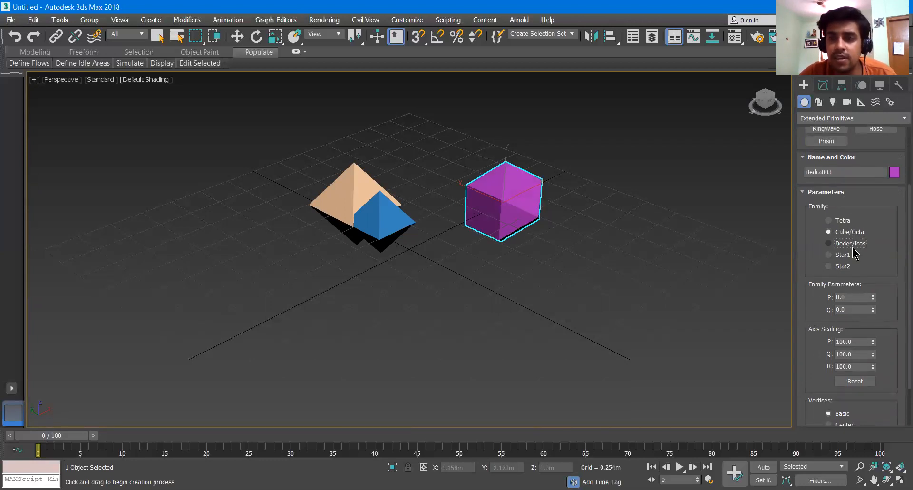
click(851, 243)
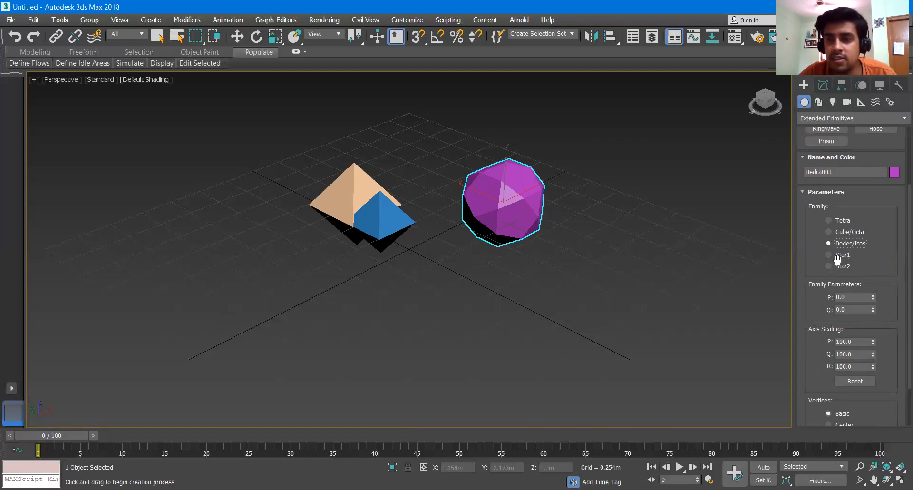
click(843, 255)
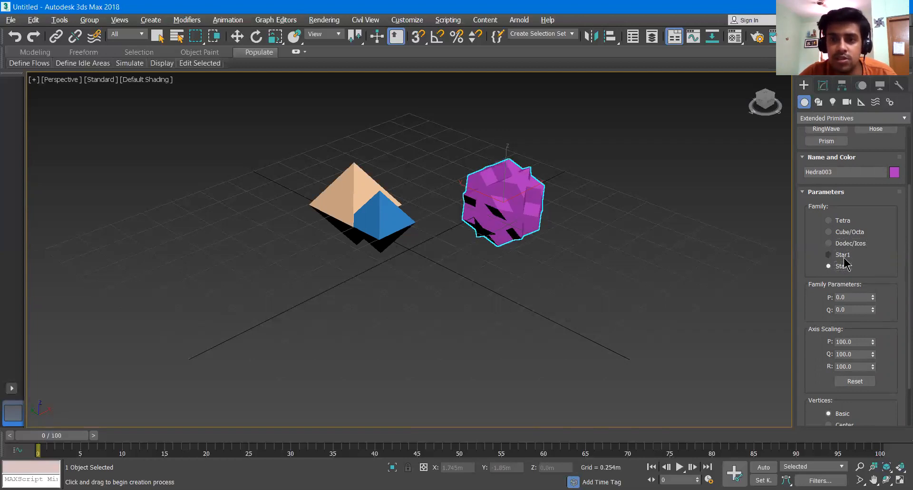
drag(878, 270, 866, 202)
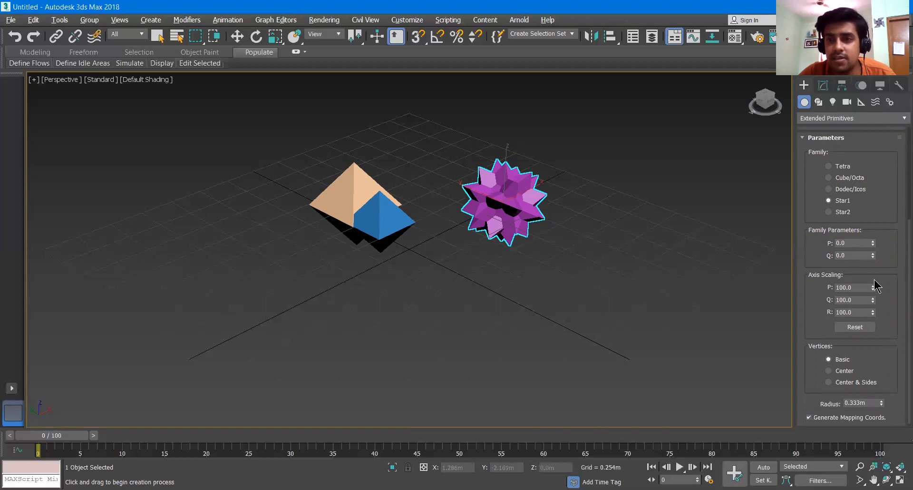
Set the purple hedra's family parameters to P 0.26 and Q 0.33, axis scaling to P 92, Q 105 and R 57, and radius to 0.377 m
drag(872, 245, 880, 279)
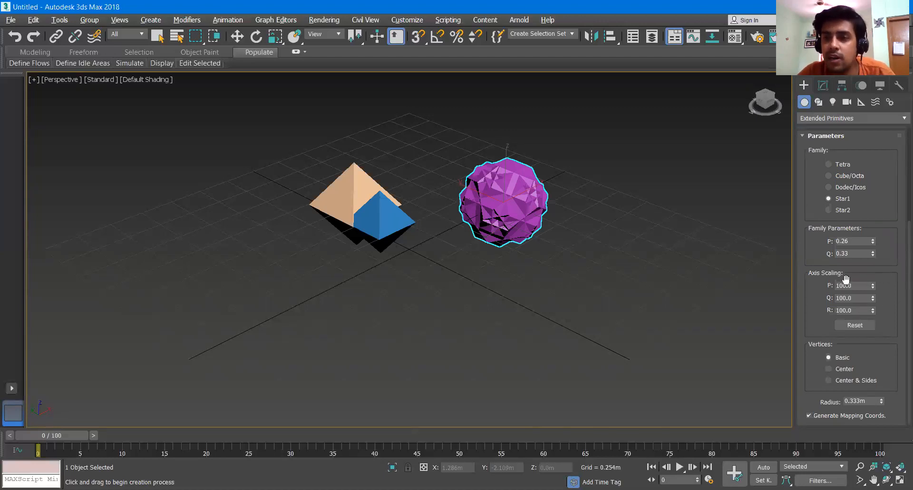
drag(872, 286, 885, 350)
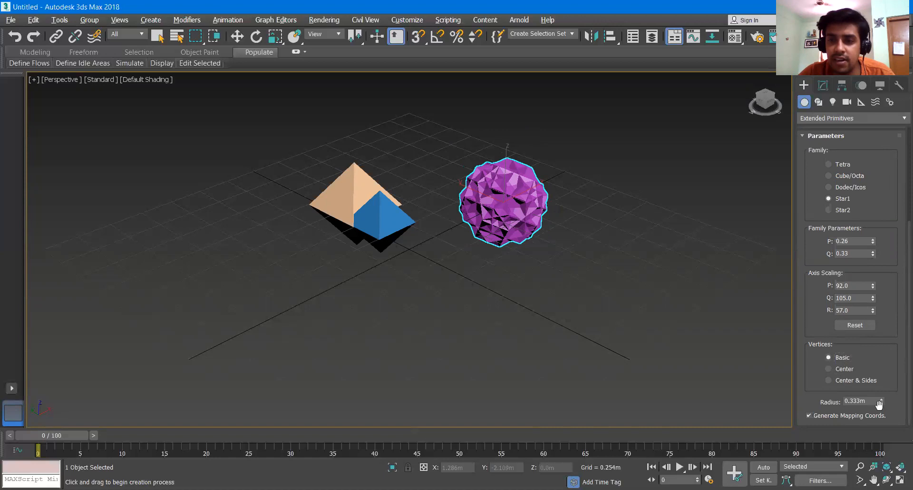
drag(882, 398, 883, 380)
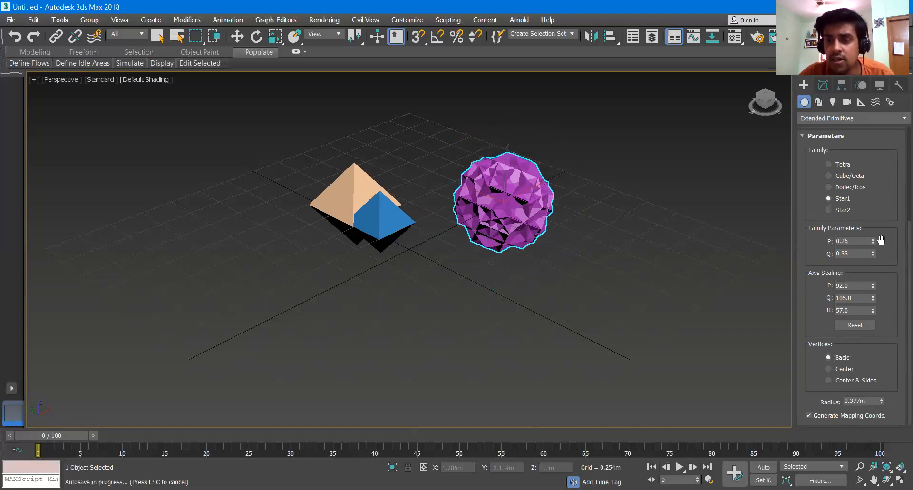
Create a Torus Knot with a base radius of about 0.203 m in front of the two tetra hedras
scroll(882, 240, up, 3)
scroll(868, 288, up, 2)
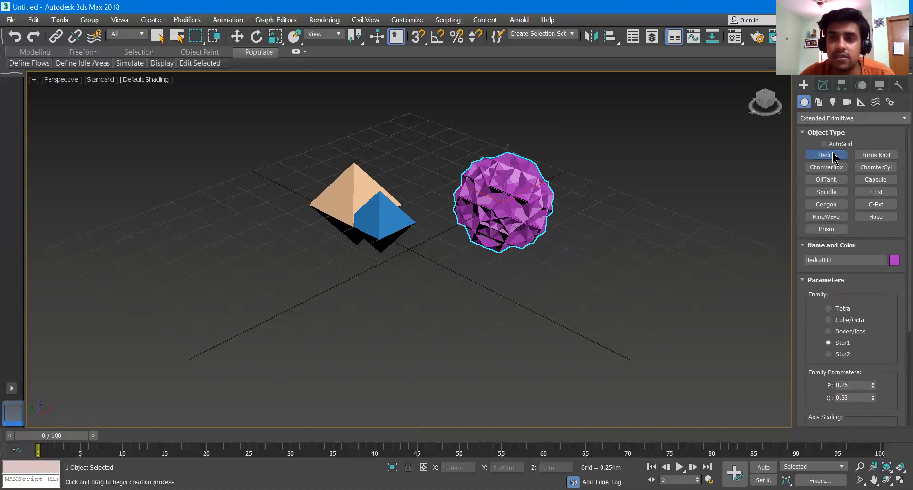
click(875, 157)
drag(347, 282, 367, 264)
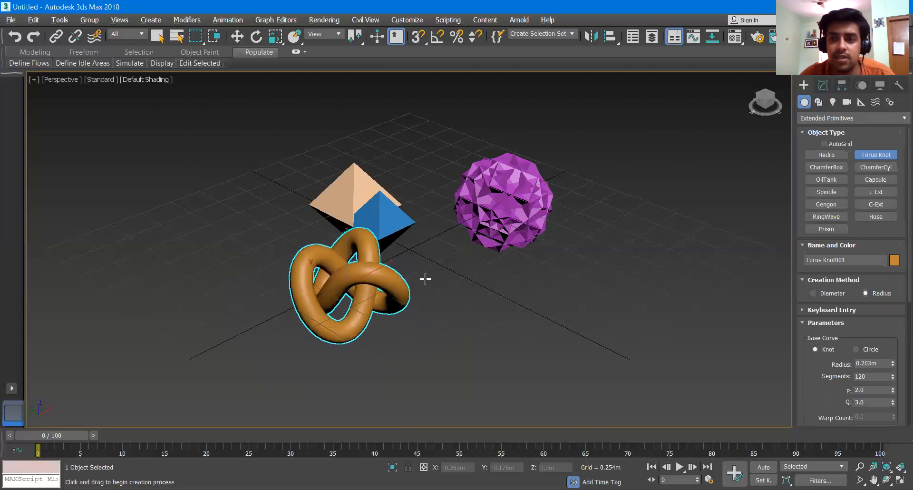
Set the torus knot's base curve to a 0.247 m radius and 152 segments, and display edged faces in the viewport
click(854, 327)
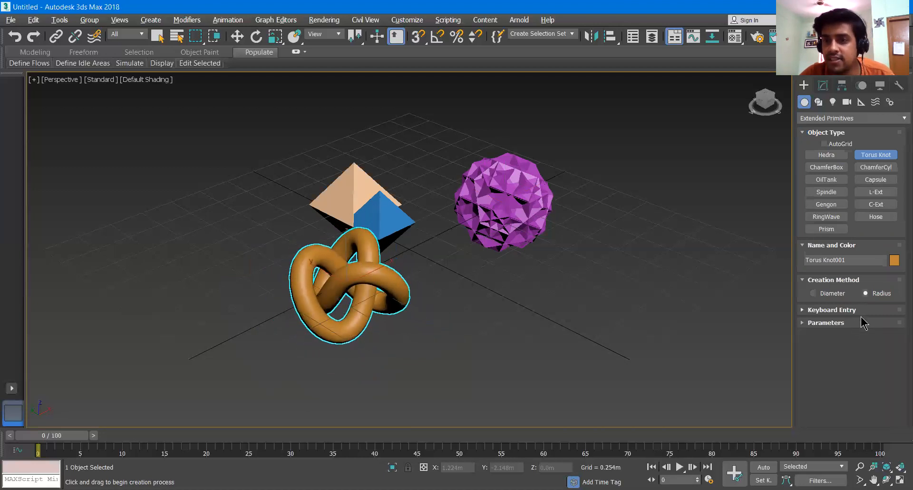
click(859, 323)
drag(892, 158, 893, 164)
click(151, 87)
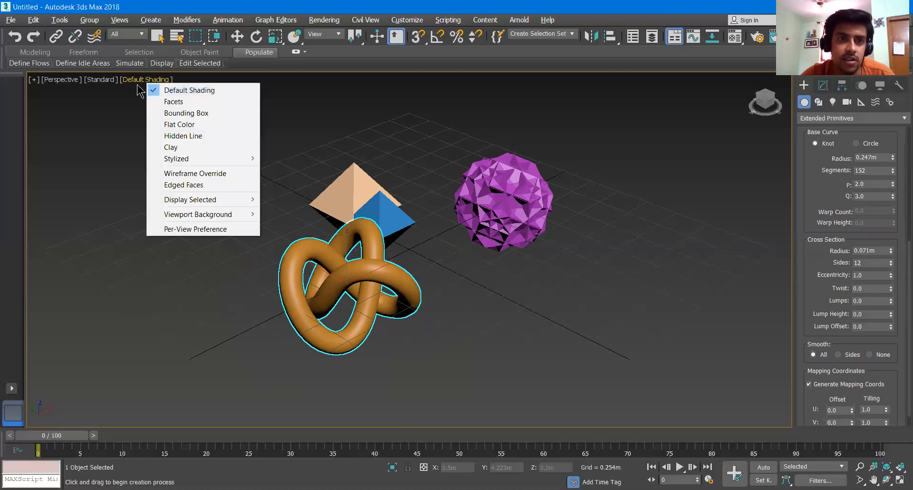
click(181, 186)
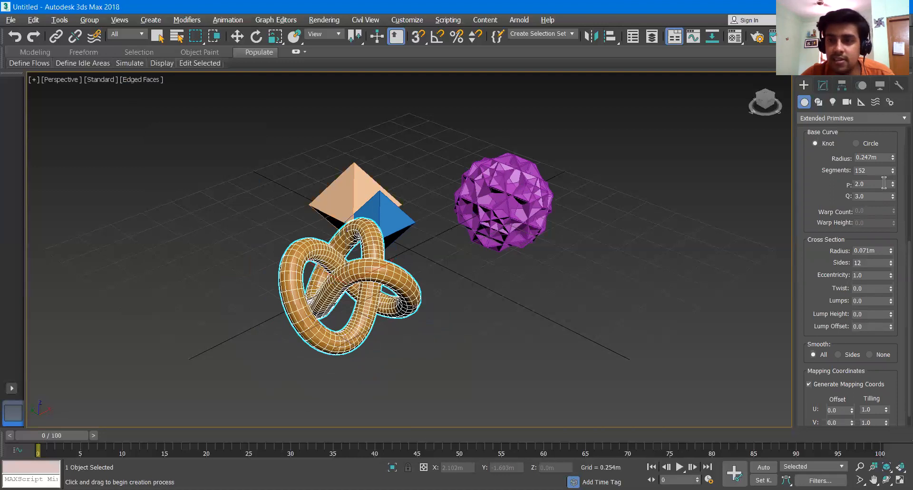
Set the torus knot to 119 segments, P 3.5, Q 1.0, cross-section radius 0.062 m, 22 sides, eccentricity 0.75, twist 25, lumps 6, lump height 0.26, offset 34
mouse_move(893, 172)
mouse_down()
mouse_move(895, 223)
mouse_move(893, 174)
mouse_up()
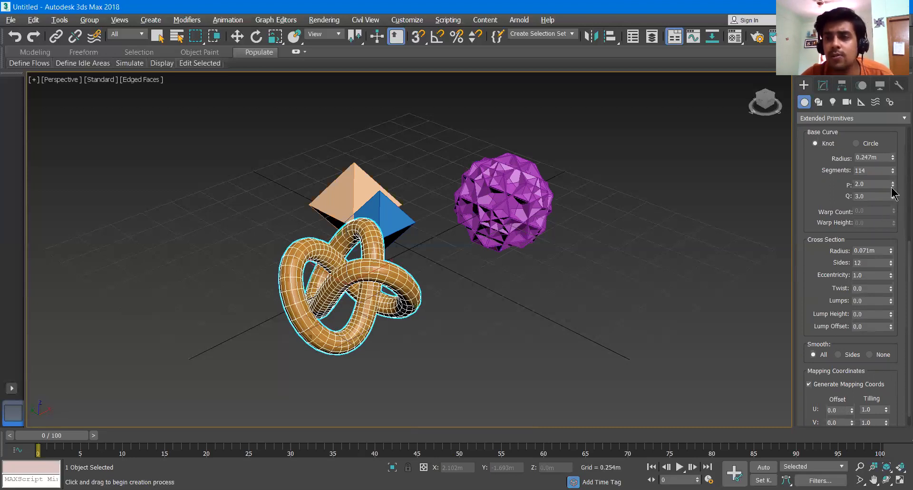
drag(892, 170, 892, 198)
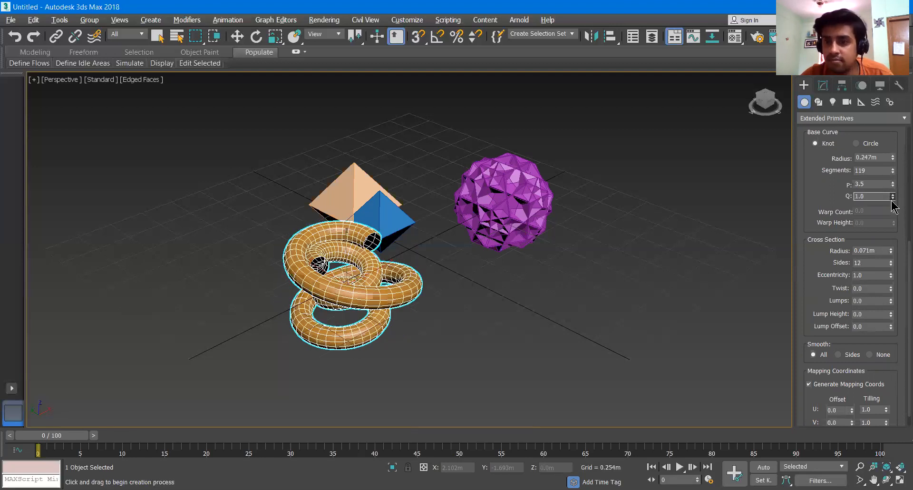
drag(839, 257, 884, 309)
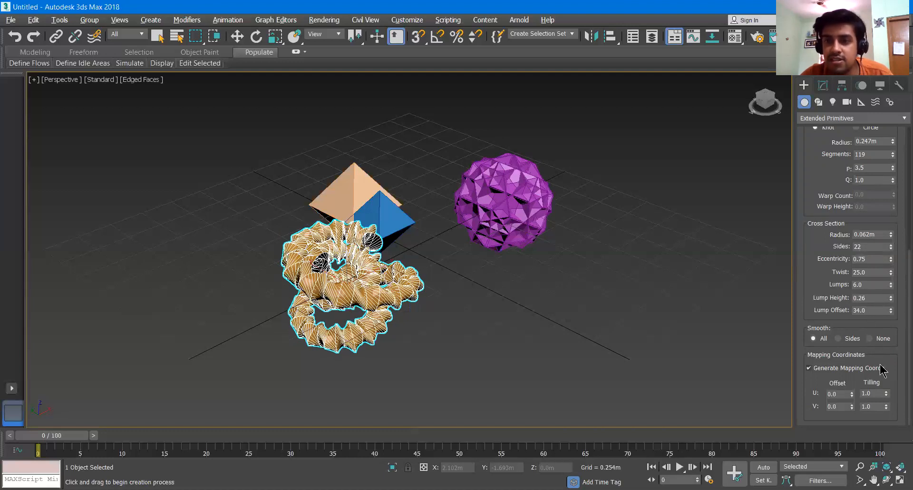
Create a ChamferBox of about 0.381 × 0.45 × 0.29 m with a fillet of about 0.068 m beside the purple star hedra
scroll(836, 195, up, 5)
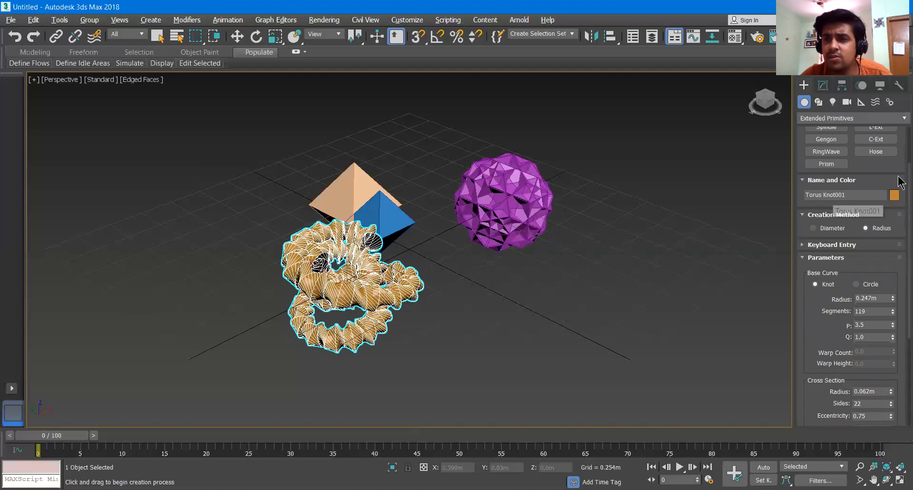
scroll(898, 198, up, 3)
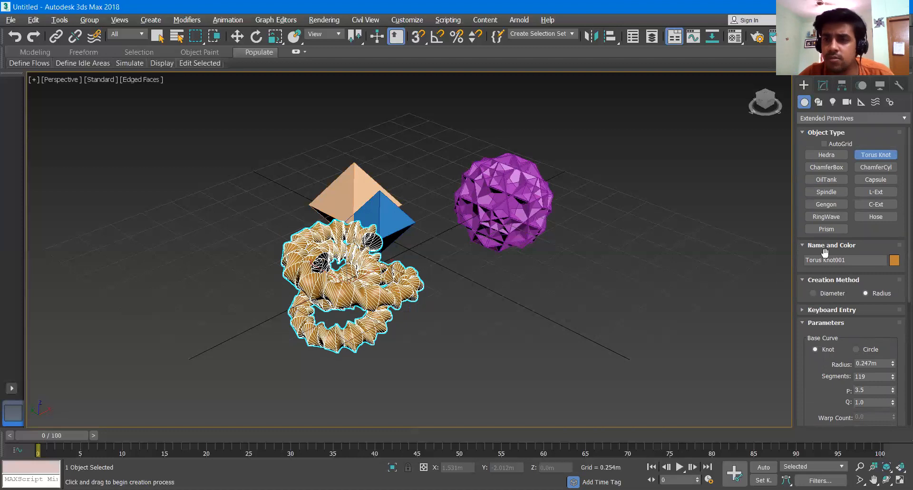
click(831, 173)
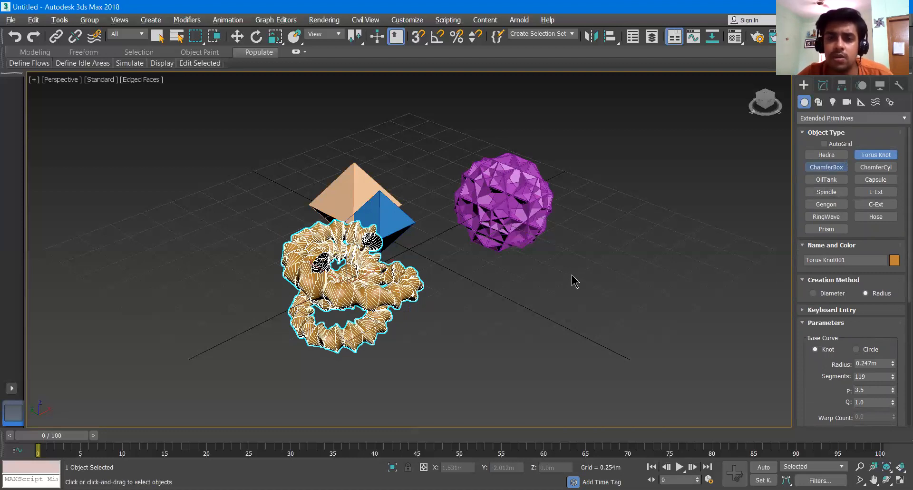
drag(536, 267, 625, 267)
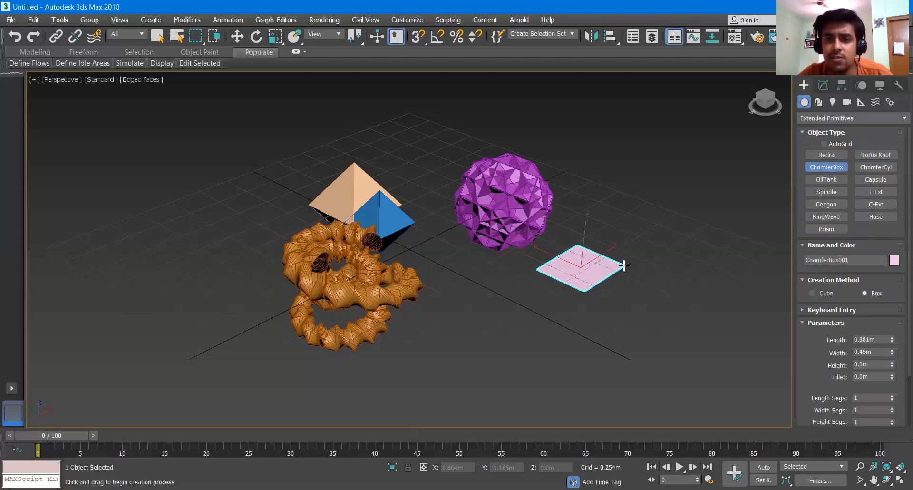
click(619, 227)
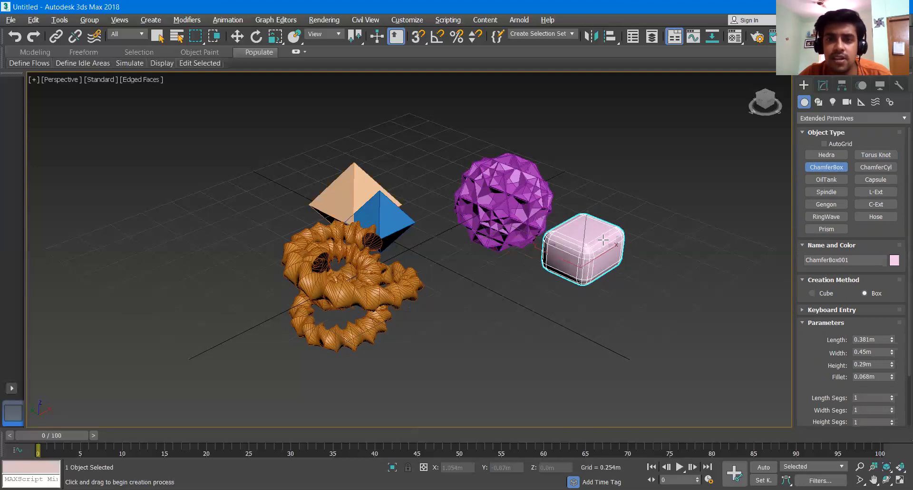
click(768, 187)
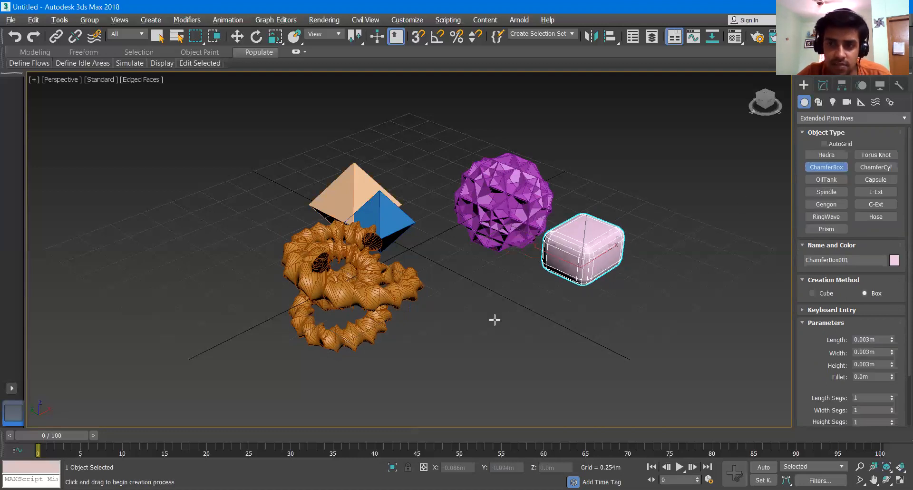
Create a second ChamferBox of about 0.383 × 0.441 × 0.527 m with a fillet of about 0.084 m in front of the pink one
drag(493, 322, 583, 318)
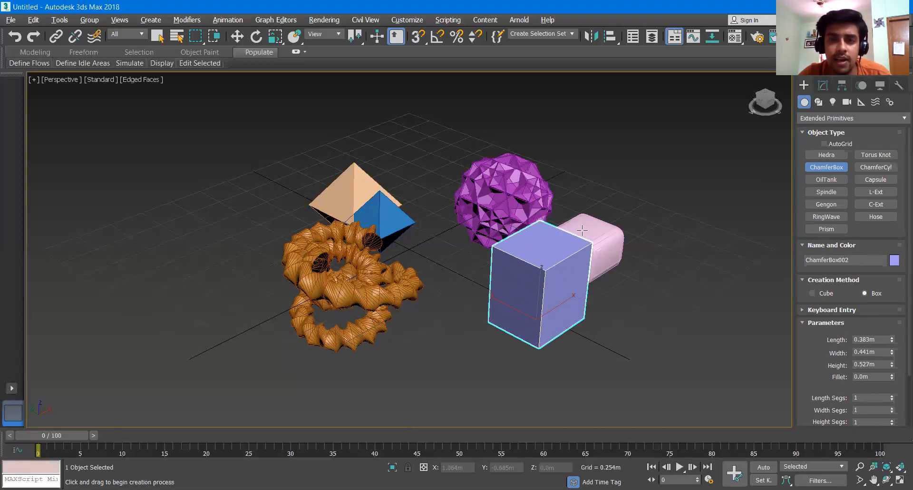
click(581, 230)
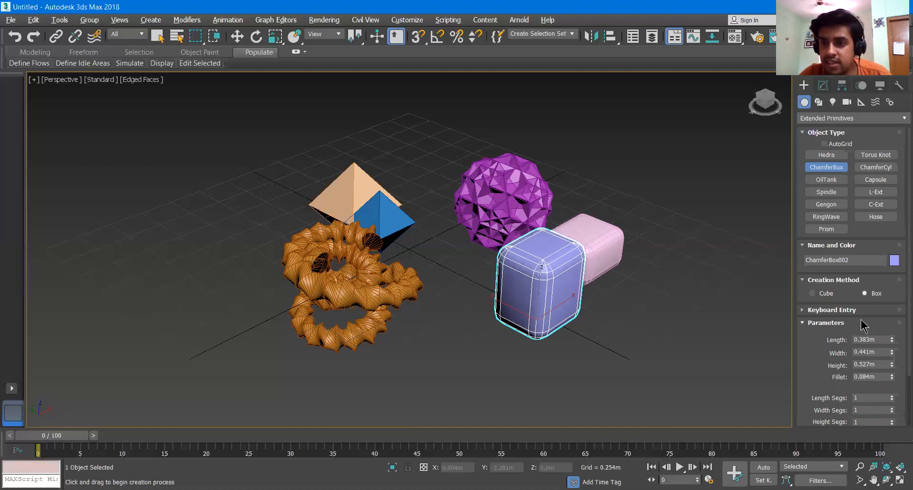
Reduce the blue chamfer box's fillet segments to 1 and raise them to 28 to compare the edge rounding
drag(820, 342, 811, 248)
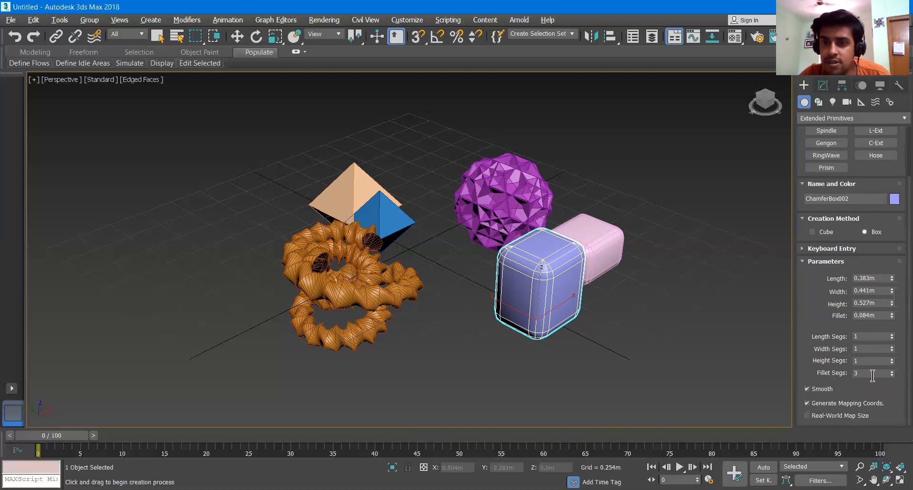
mouse_move(892, 375)
mouse_down()
mouse_move(887, 362)
mouse_move(889, 379)
mouse_up()
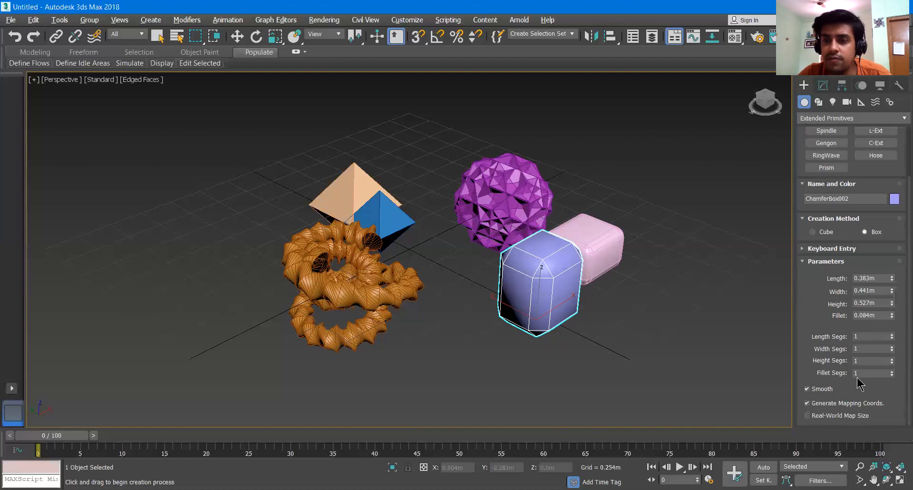
scroll(556, 261, up, 5)
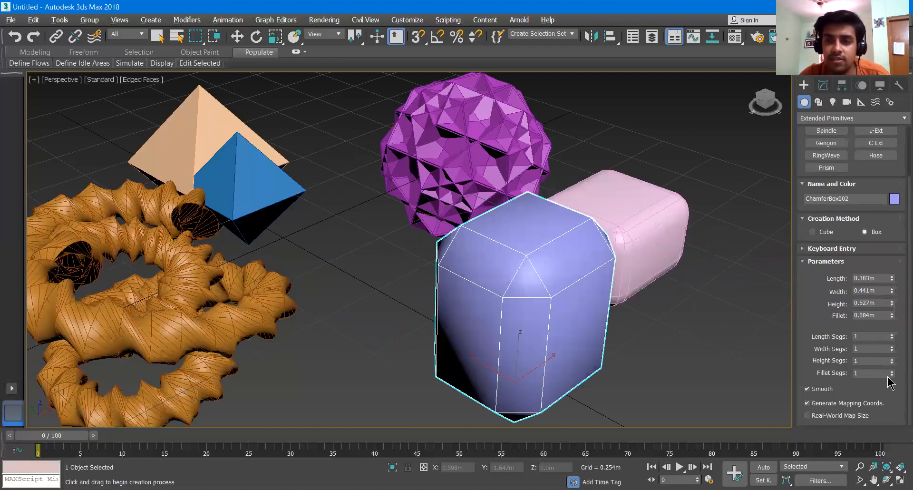
drag(892, 376, 892, 361)
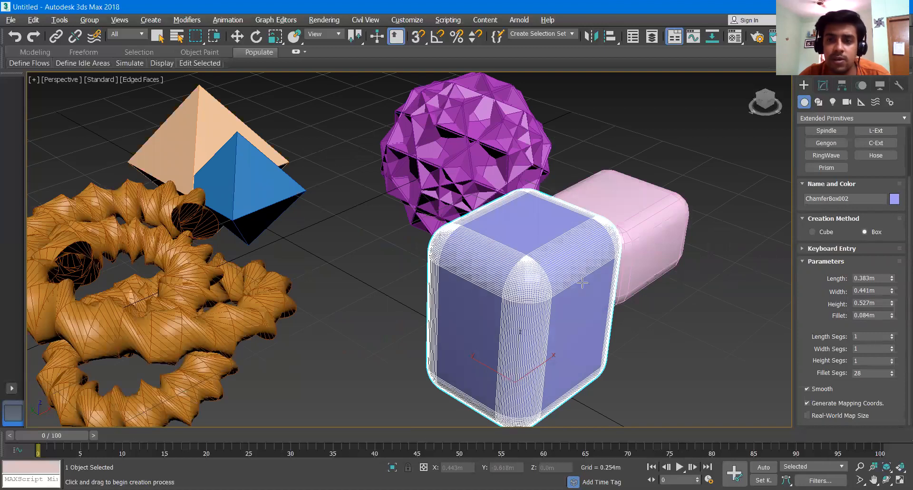
Resize the blue chamfer box to 0.483 m length, 0.512 m width and 0.506 m height with a 0.092 m fillet
drag(892, 318, 891, 266)
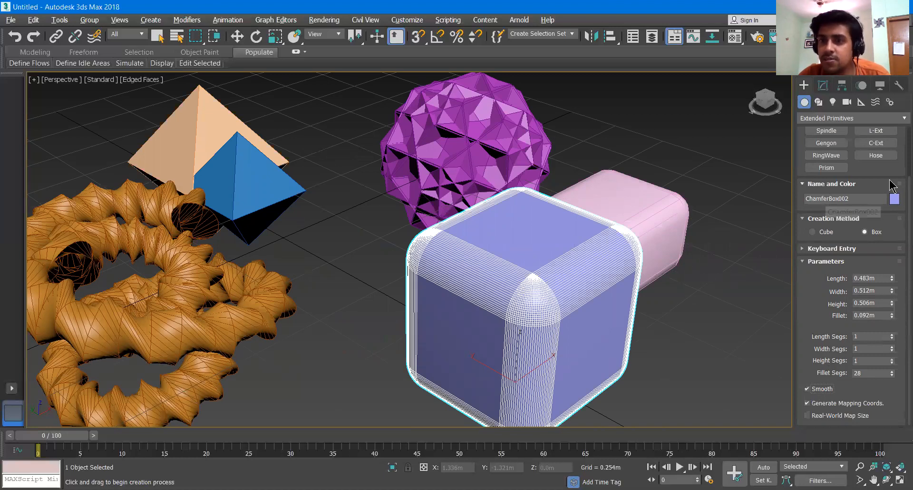
scroll(846, 191, up, 3)
scroll(616, 233, down, 4)
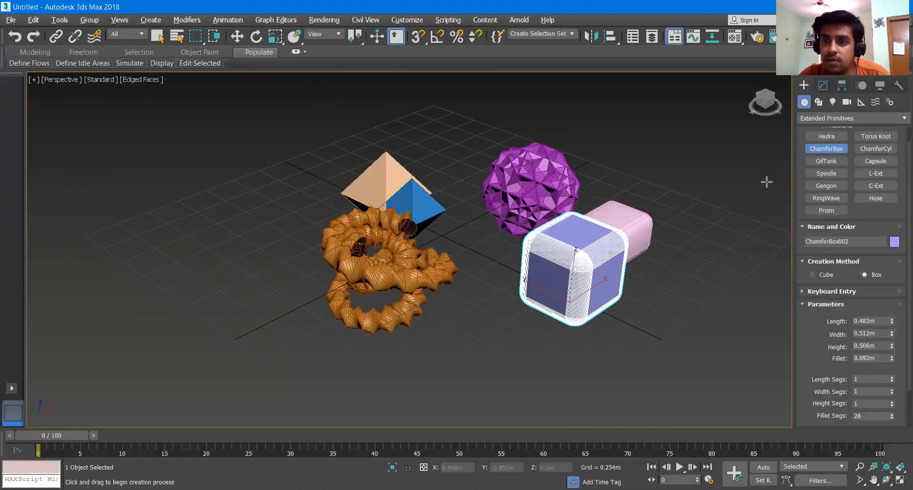
Create a ChamferCyl of about 0.23 m radius, 0.655 m height and 0.062 m fillet beyond the torus knot, with 2 fillet segments
click(875, 148)
drag(202, 227, 223, 231)
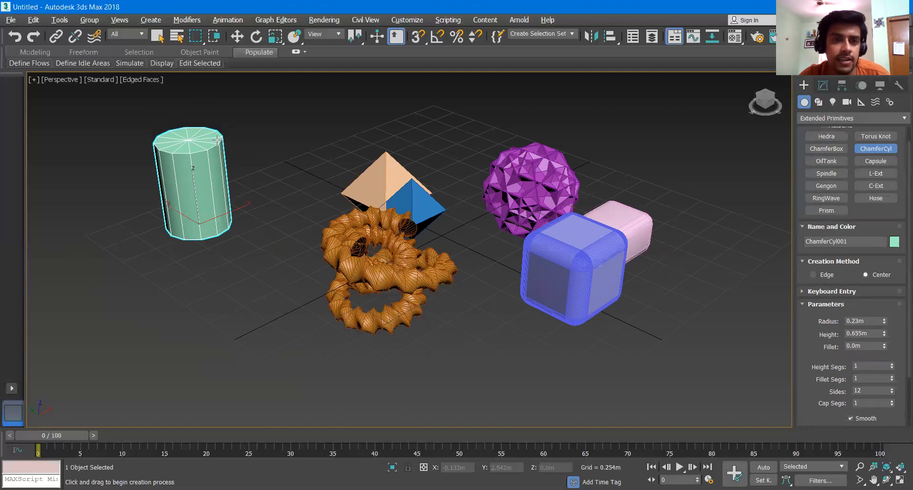
click(217, 139)
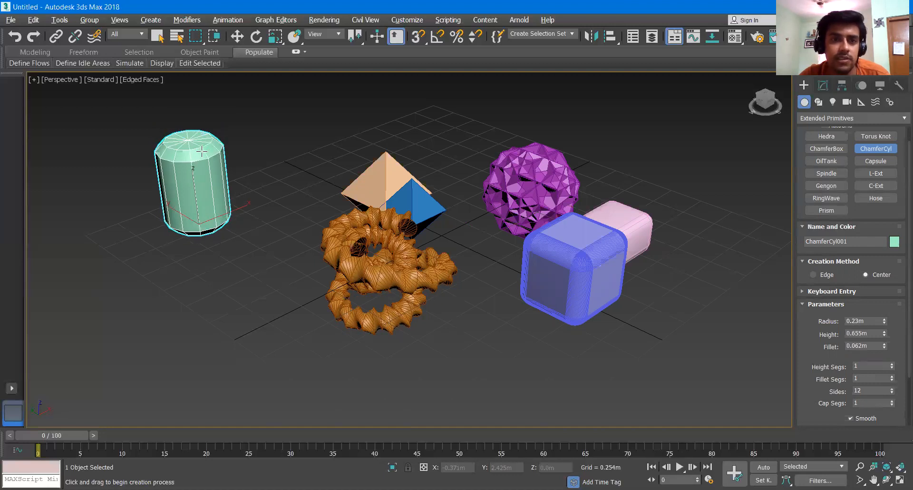
scroll(807, 323, down, 2)
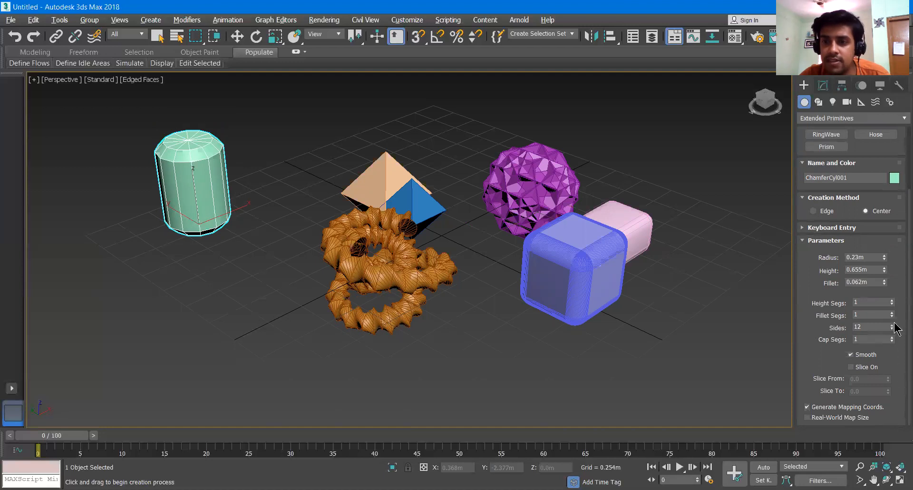
drag(891, 316, 892, 314)
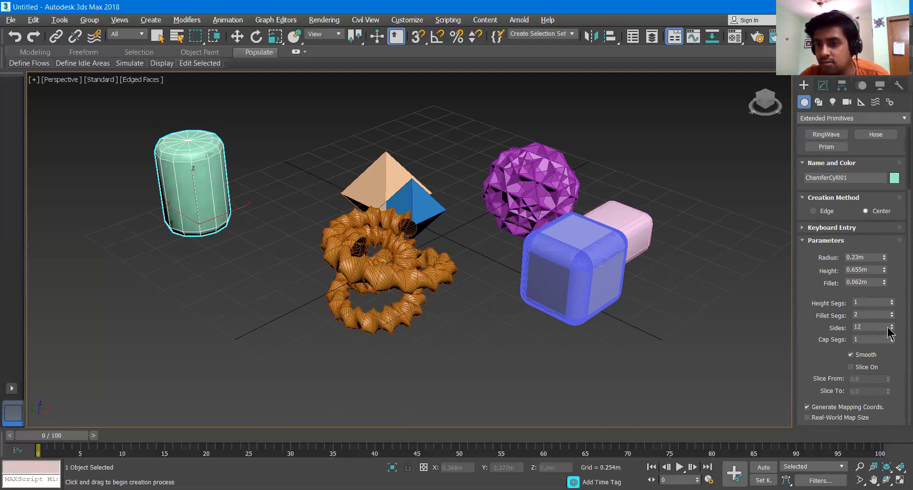
Enable slicing on the green chamfer cylinder, set Slice From to 149 and Slice To to -657, and readjust Slice From
click(864, 368)
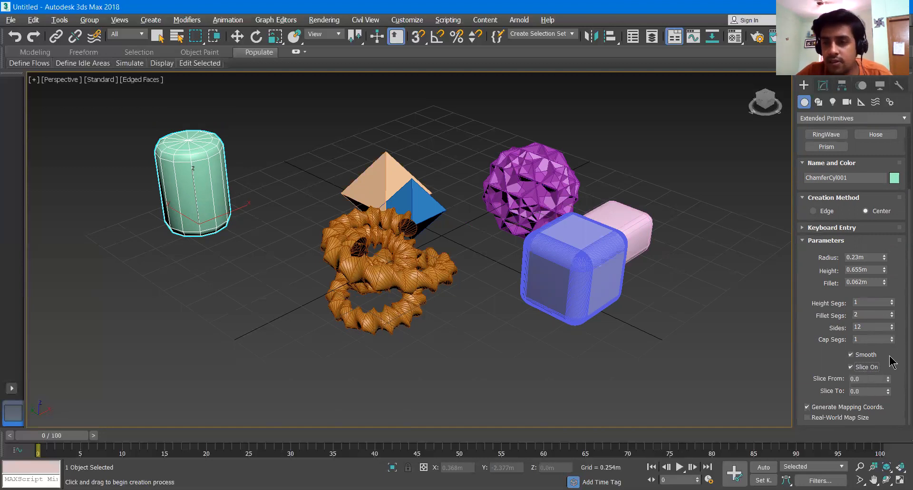
drag(888, 384, 887, 195)
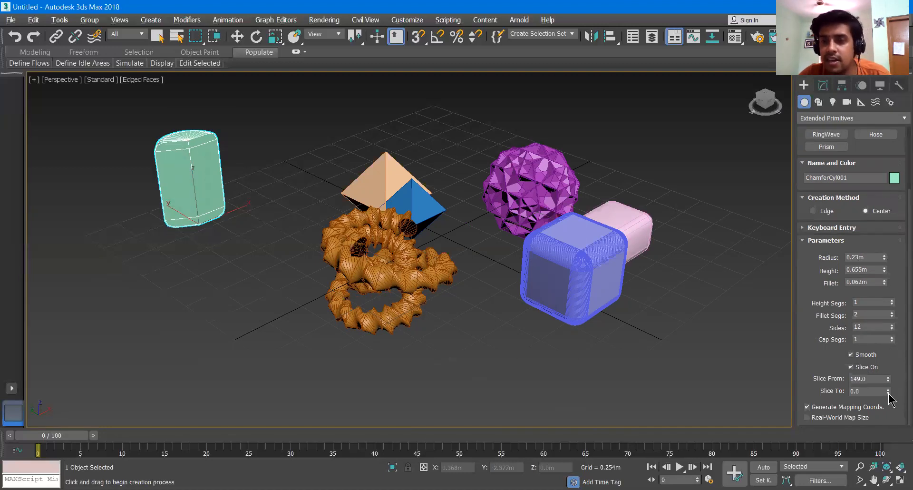
drag(887, 392, 878, 489)
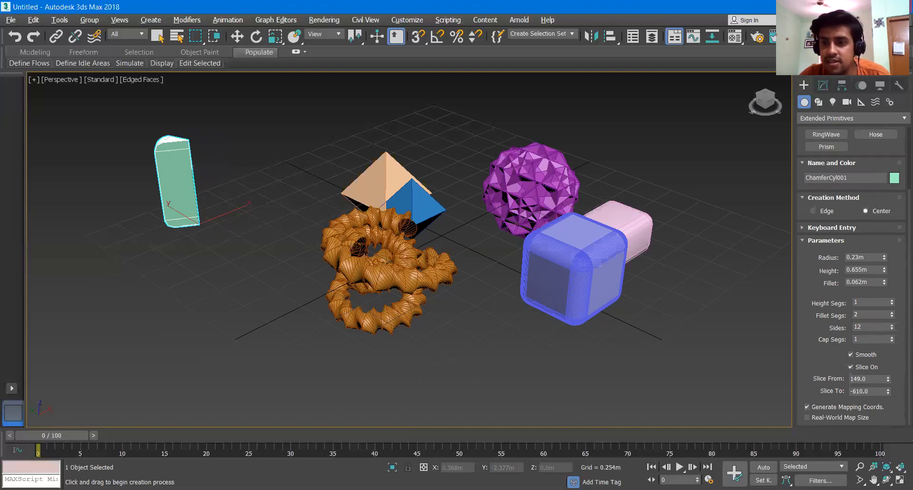
drag(888, 396, 888, 421)
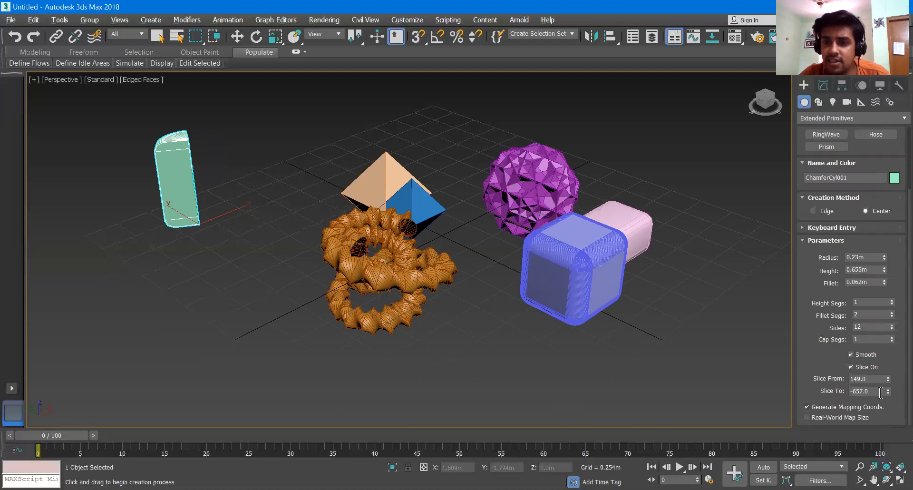
drag(887, 379, 877, 362)
Create an OilTank of about 0.225 m radius and 1.027 m height with domed caps beside the sliced green cylinder
scroll(808, 166, up, 5)
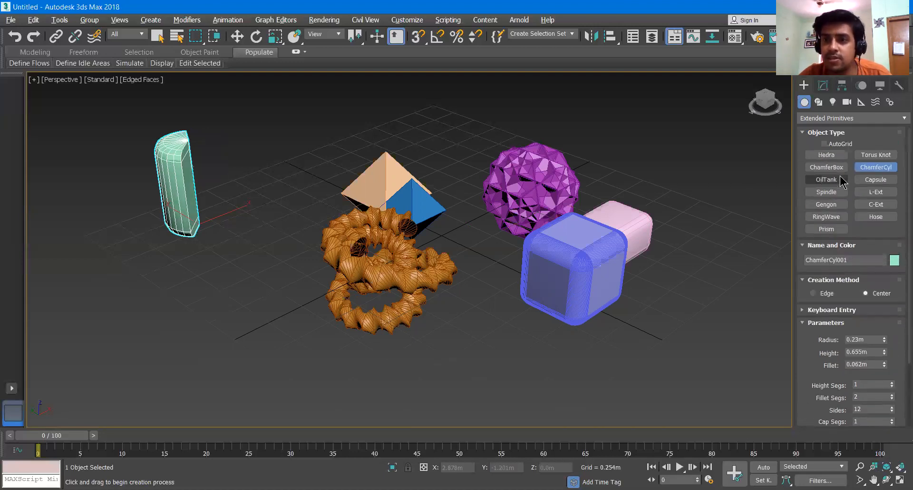
drag(235, 249, 259, 259)
click(247, 123)
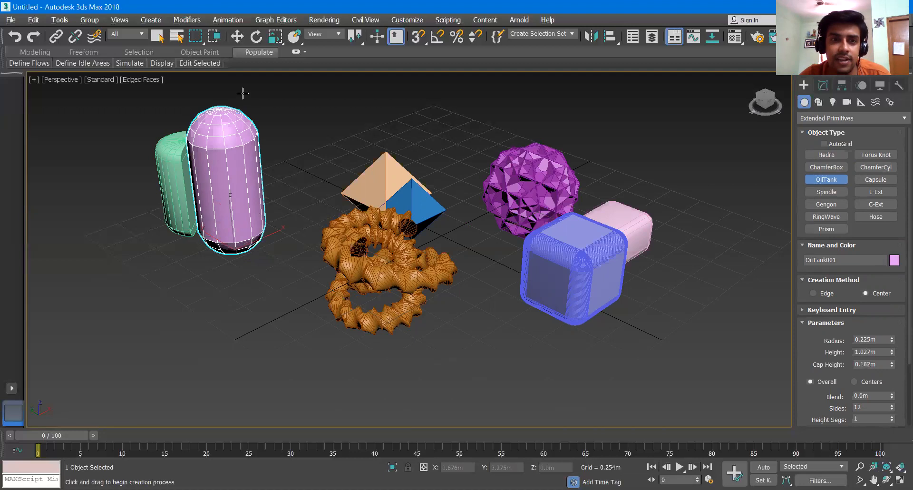
click(250, 152)
Create a Capsule of about 0.186 m radius and 1.244 m height in front of the oil tank
click(875, 180)
drag(247, 280, 273, 283)
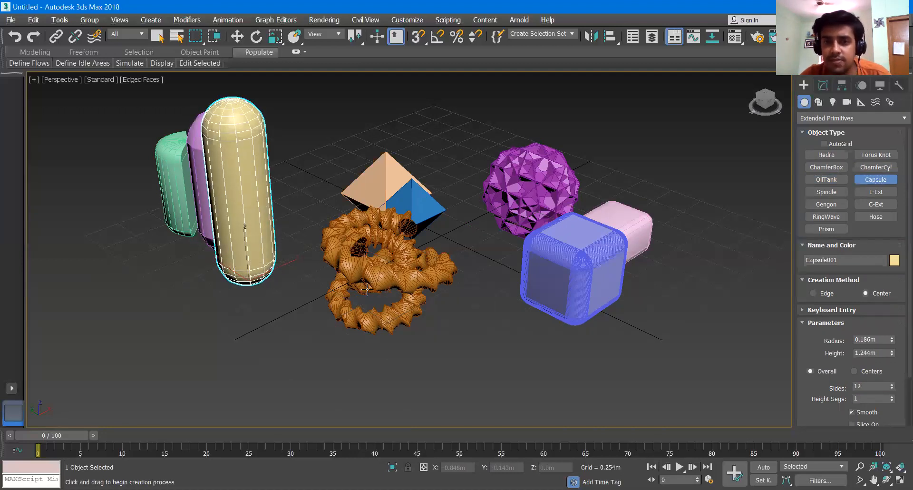
Create a Spindle of about 0.206 m radius, 0.99 m height and 0.326 m cap height beyond the pink chamfer box
scroll(366, 288, down, 3)
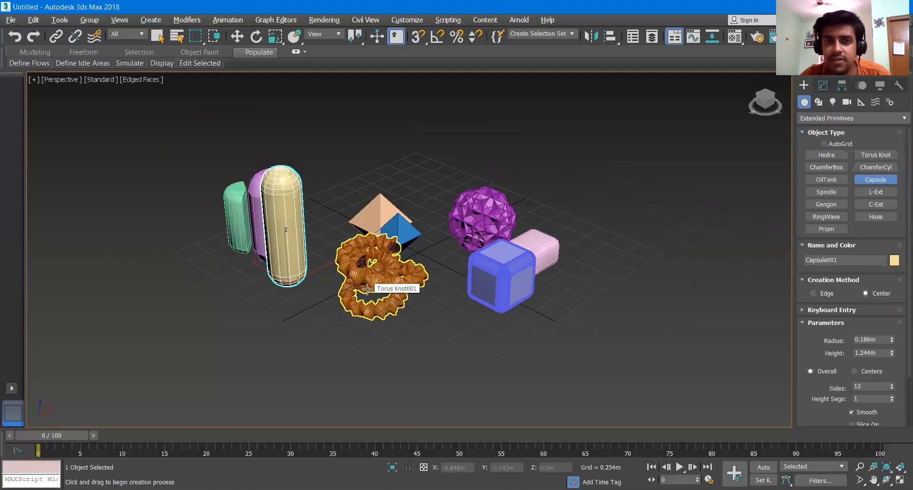
click(827, 192)
drag(601, 252, 620, 260)
click(618, 164)
click(586, 181)
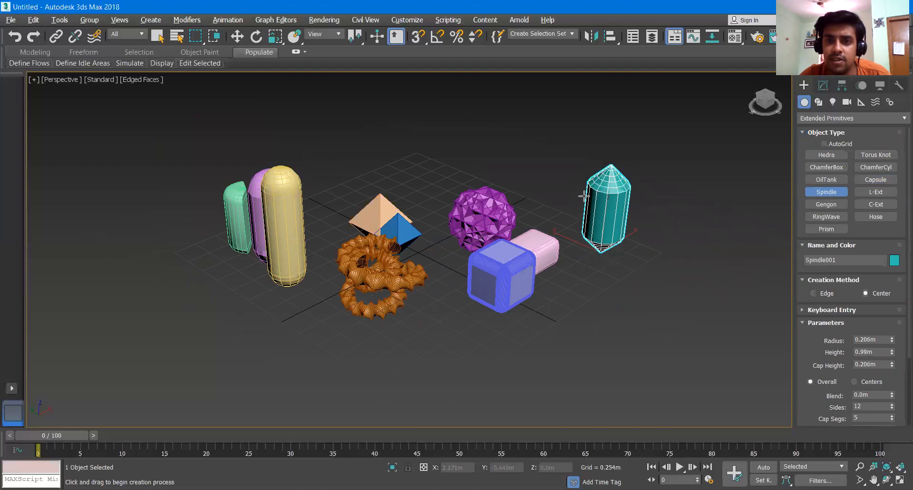
click(621, 125)
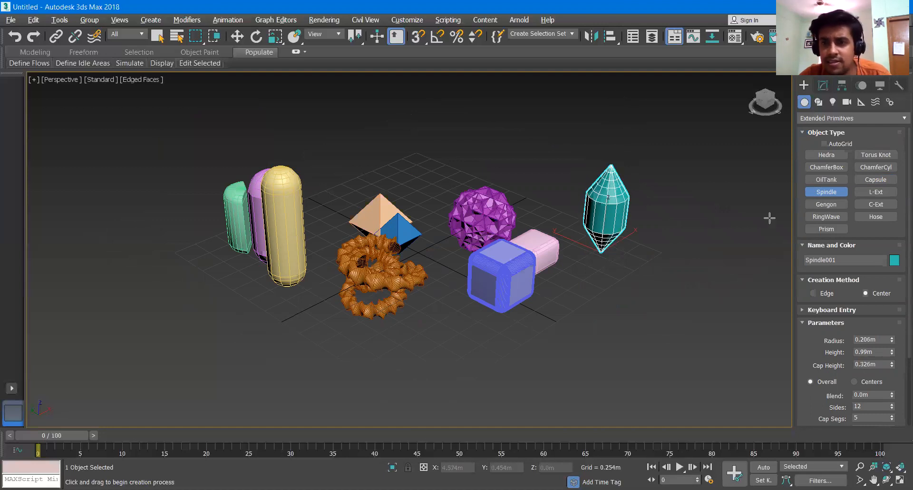
Set the spindle's blend to 0.006 m and its sides to 18
drag(836, 372, 829, 275)
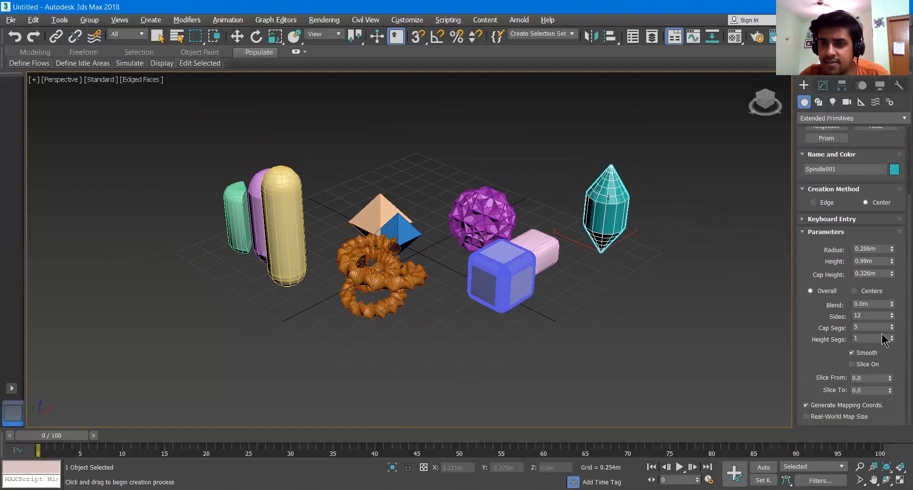
drag(890, 317, 889, 294)
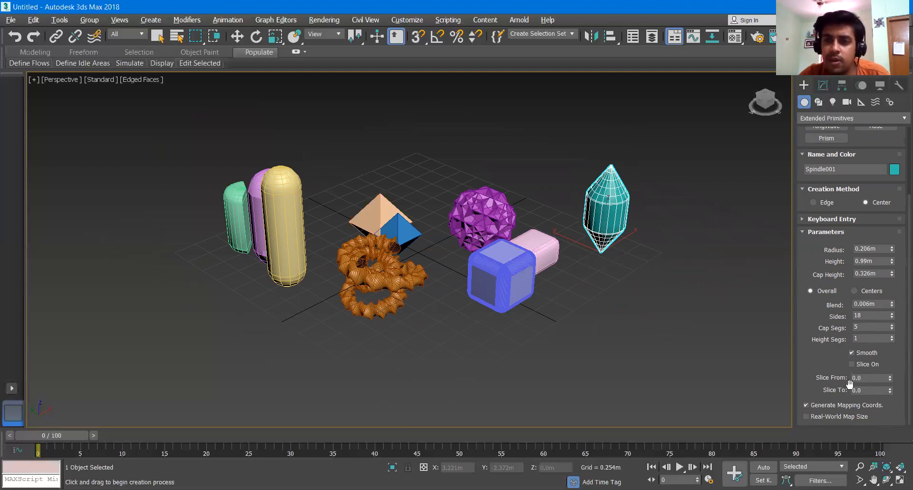
Create an L-Ext with 0.775 m legs, 0.079 m widths and 0.919 m height, using 21 side, 16 front, 21 width and 28 height segments
scroll(849, 280, up, 2)
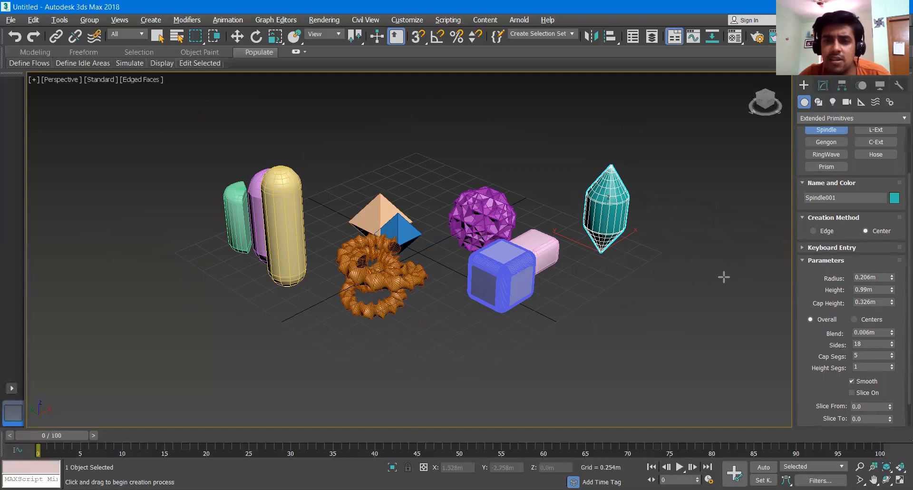
click(875, 132)
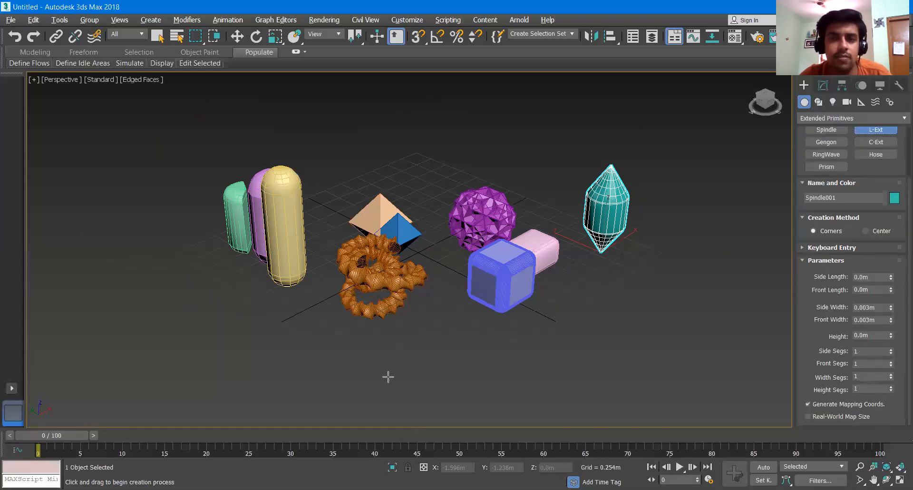
drag(344, 355, 471, 354)
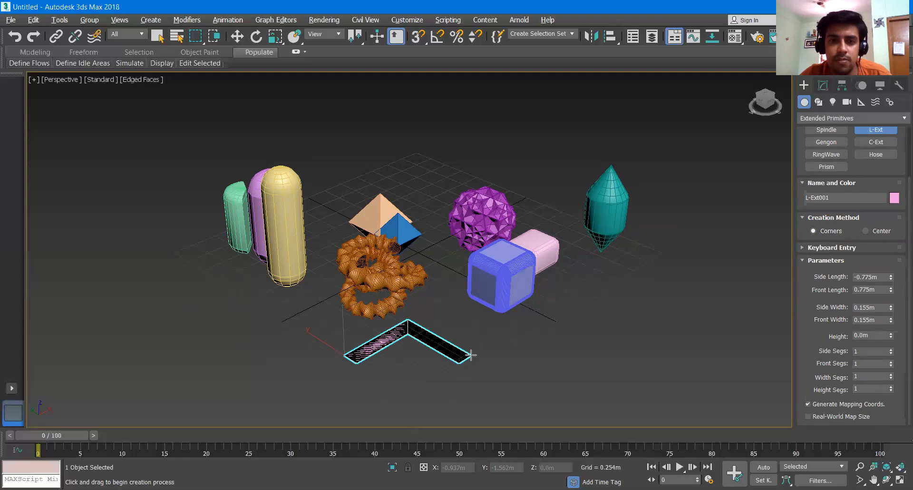
click(462, 248)
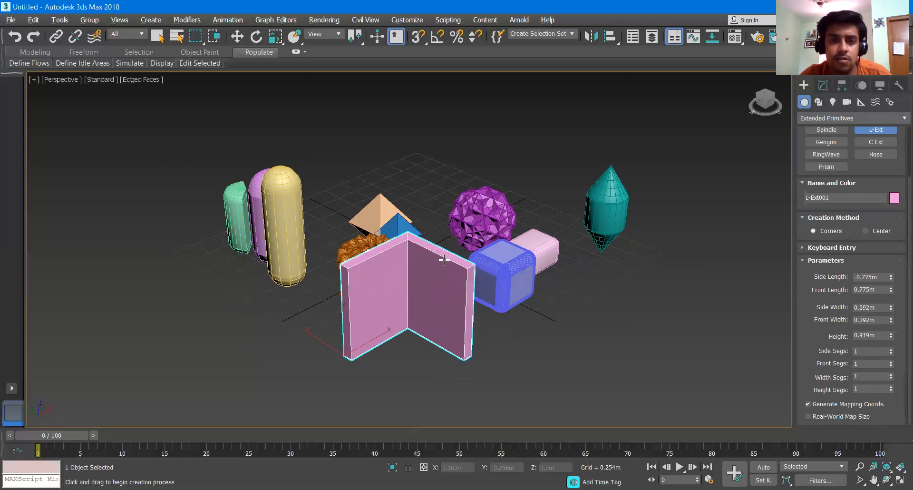
click(441, 258)
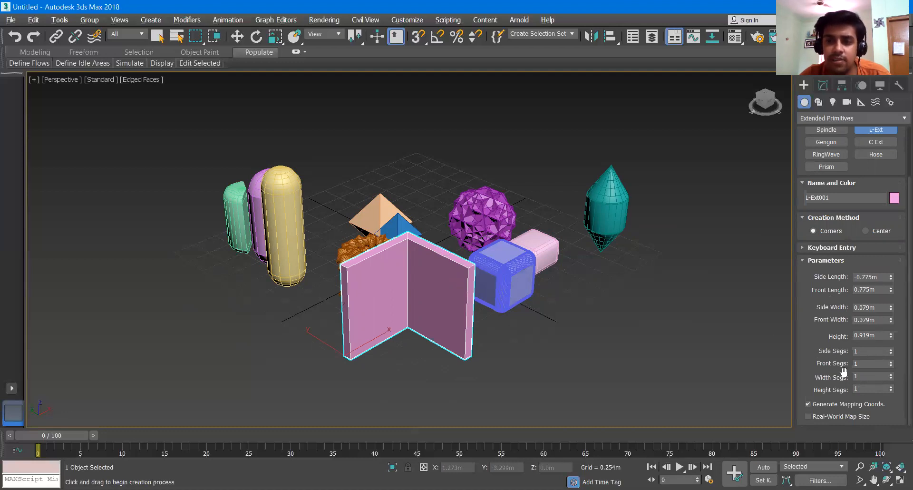
drag(891, 353, 890, 373)
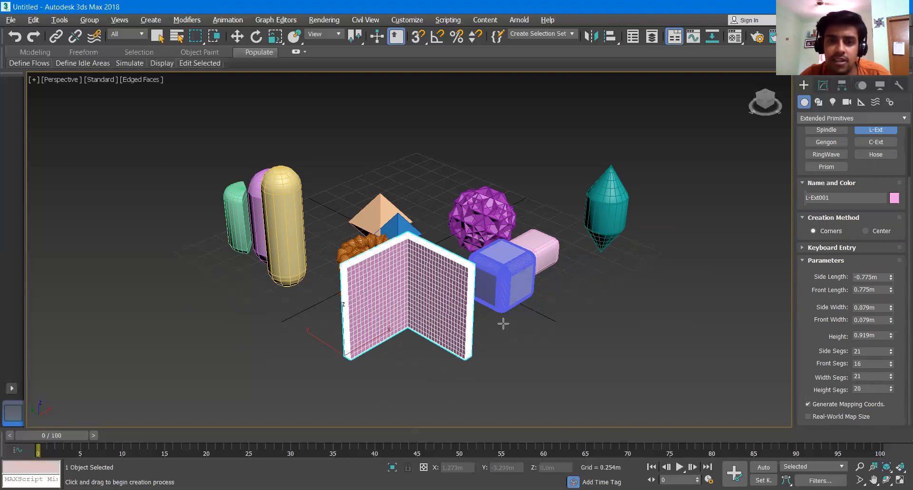
Create a C-Ext with 0.757 m back and front, 1.165 m side, 0.051 m widths and 0.883 m height, and increase its segments
click(876, 143)
drag(546, 338, 703, 357)
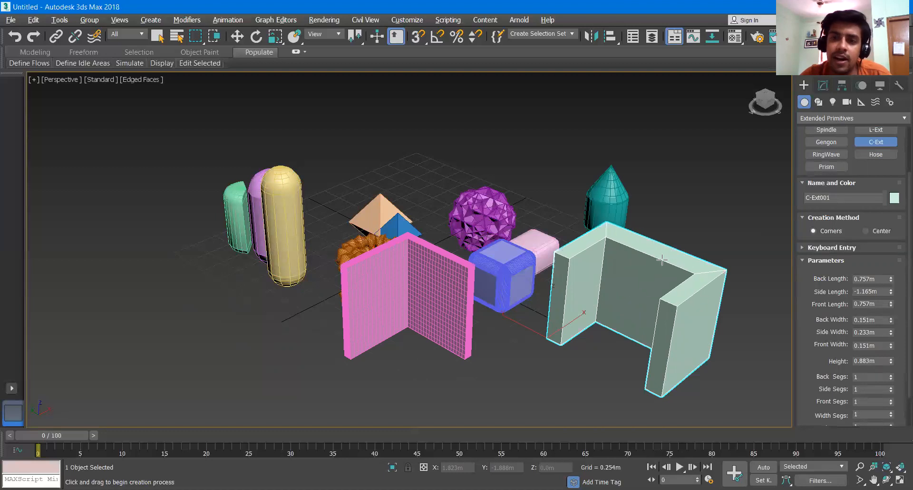
click(666, 254)
click(657, 264)
scroll(817, 328, down, 2)
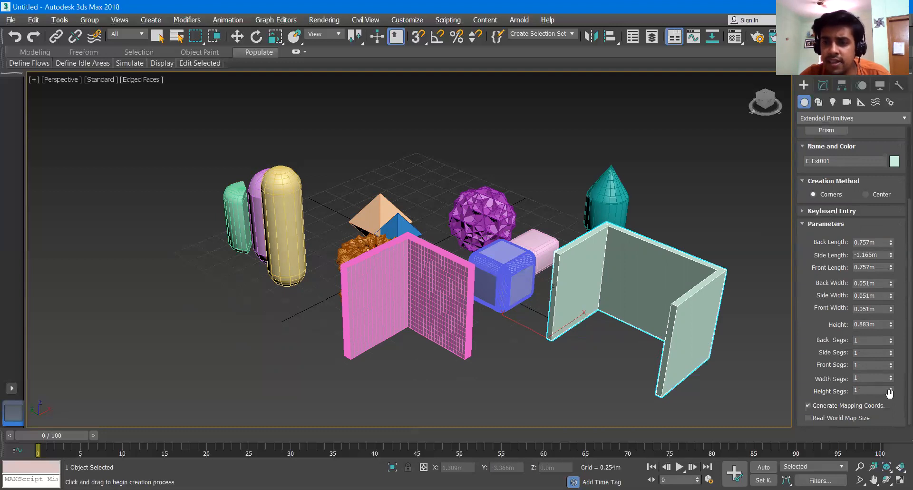
drag(890, 385, 891, 344)
Create a five-sided Gengon of about 0.432 m radius, 0.023 m fillet and 0.49 m height behind the hedra pyramids
scroll(836, 340, up, 4)
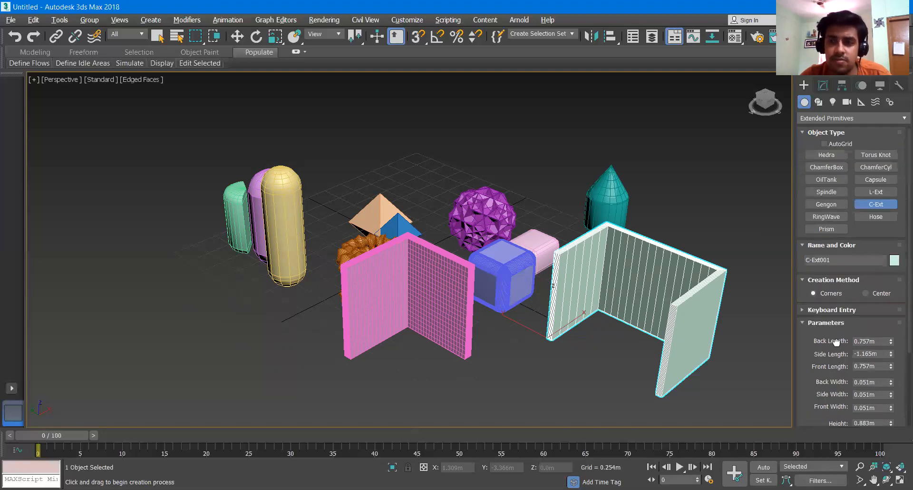
click(826, 204)
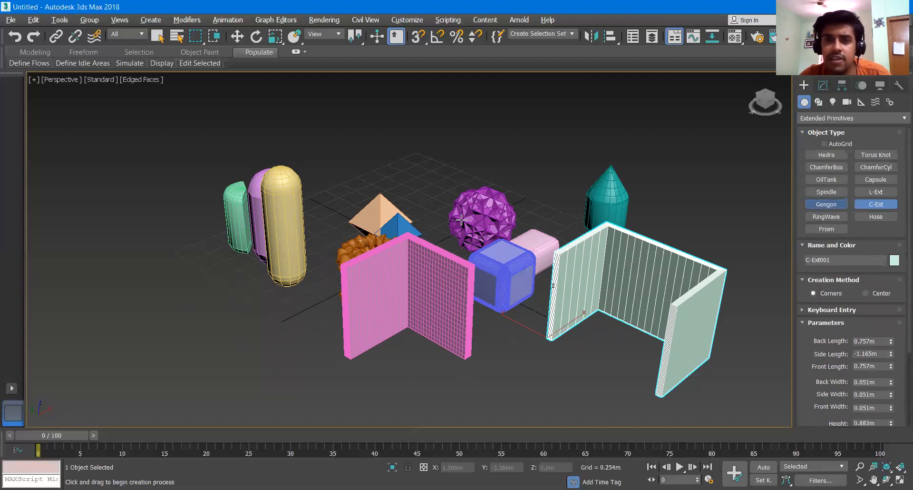
drag(402, 170, 426, 178)
click(429, 129)
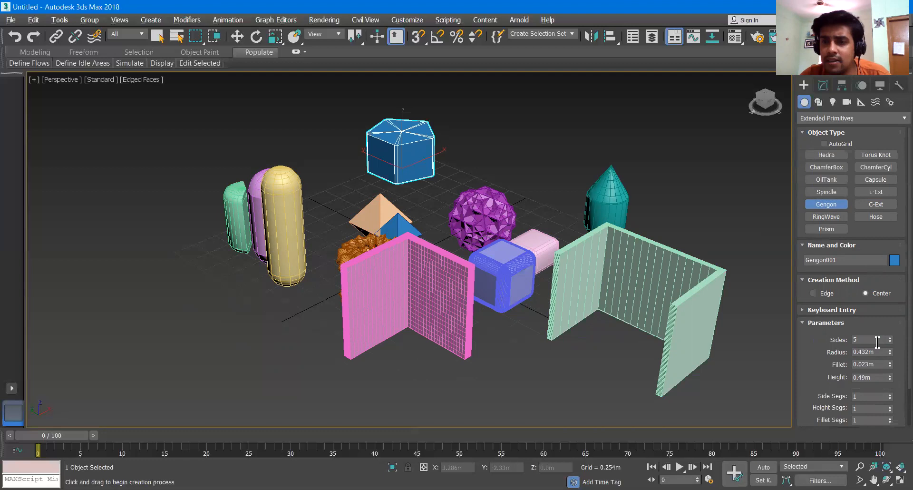
Reduce the gengon to 3 sides
mouse_move(890, 337)
mouse_down()
mouse_move(889, 347)
mouse_move(890, 329)
mouse_move(892, 347)
mouse_up()
scroll(836, 376, down, 3)
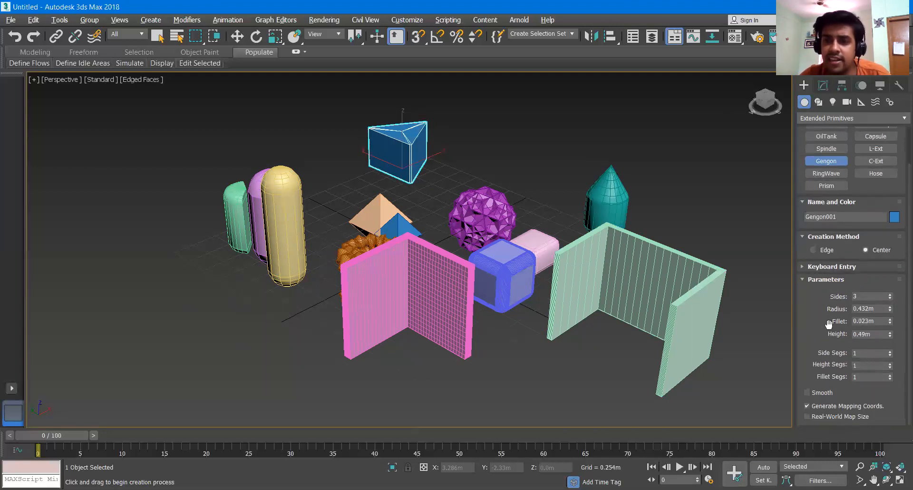
Create a RingWave of about 0.305 m radius and 0.136 m ring width on the grid in front of the capsule
drag(824, 307, 830, 354)
click(825, 216)
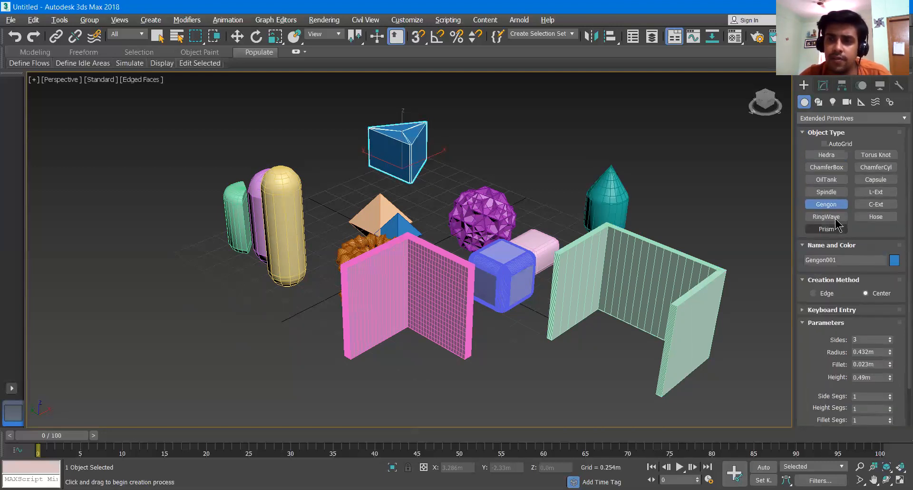
drag(230, 315, 256, 326)
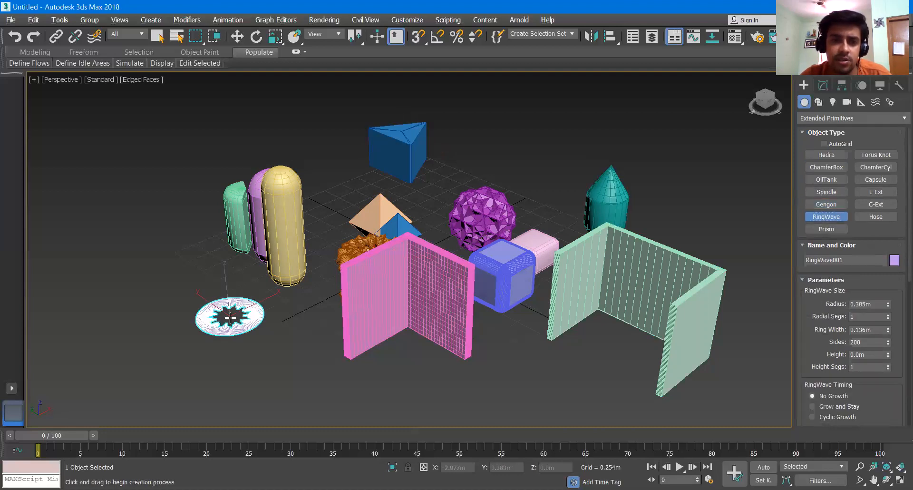
scroll(230, 315, up, 5)
click(267, 324)
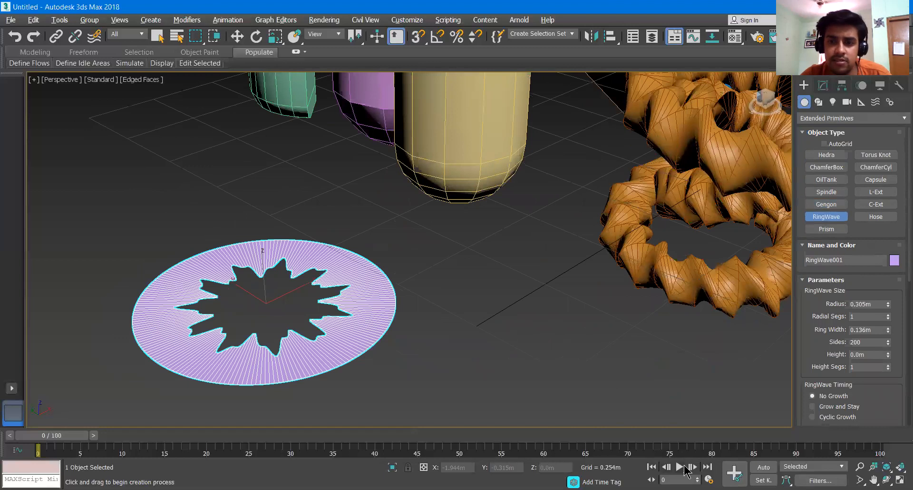
Play the timeline animation to examine how the ring wave's inner edge moves, and stop the playback
click(679, 466)
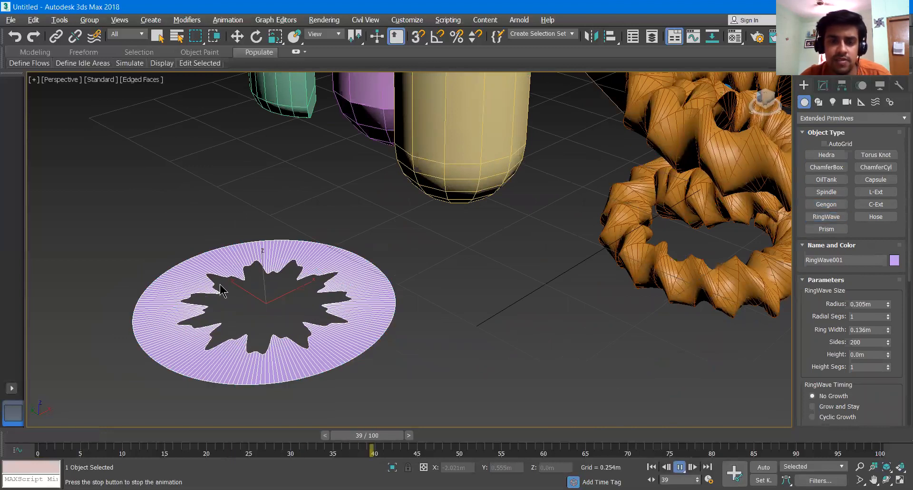
click(684, 468)
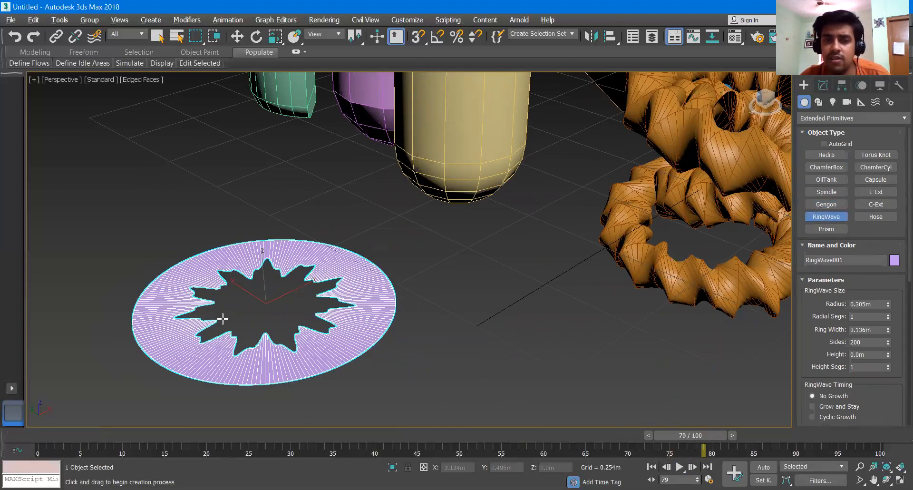
Create a free Hose of about 0.451 m diameter and 1.117 m height on the grid beside the capsules, behind the ring wave
scroll(223, 319, down, 5)
middle_drag(324, 333, 336, 339)
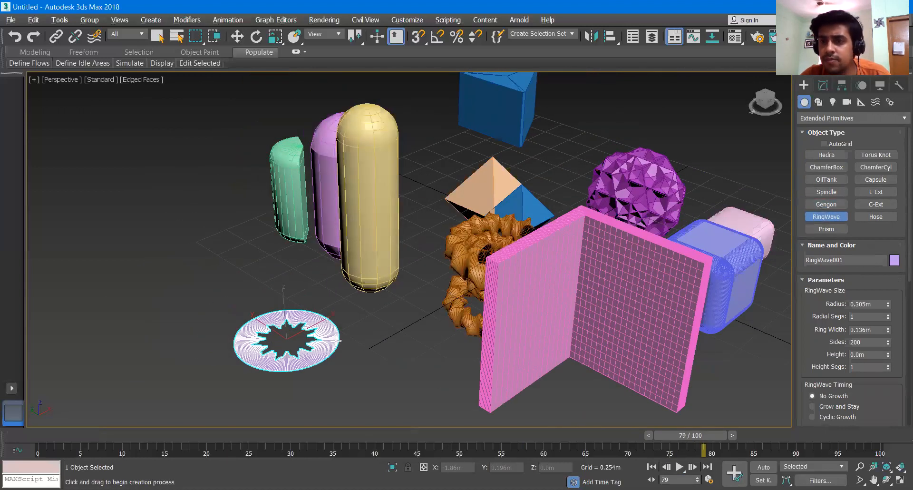
click(874, 217)
drag(196, 257, 216, 243)
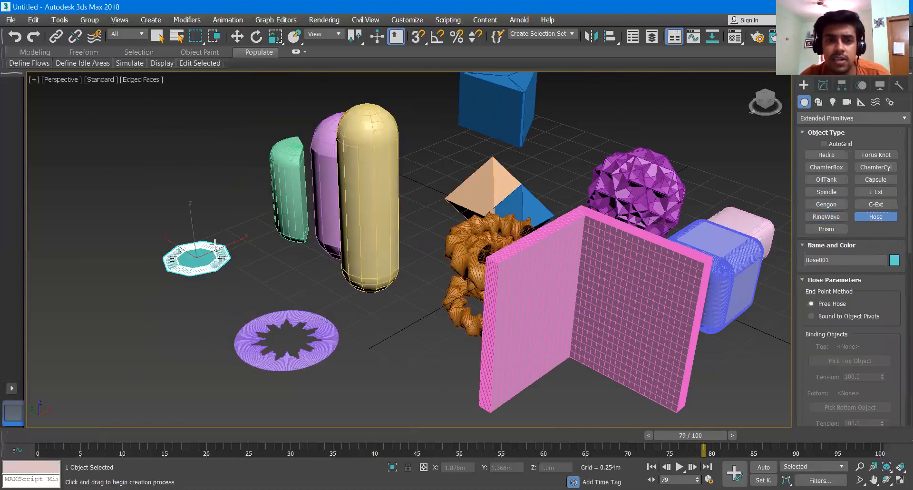
click(197, 102)
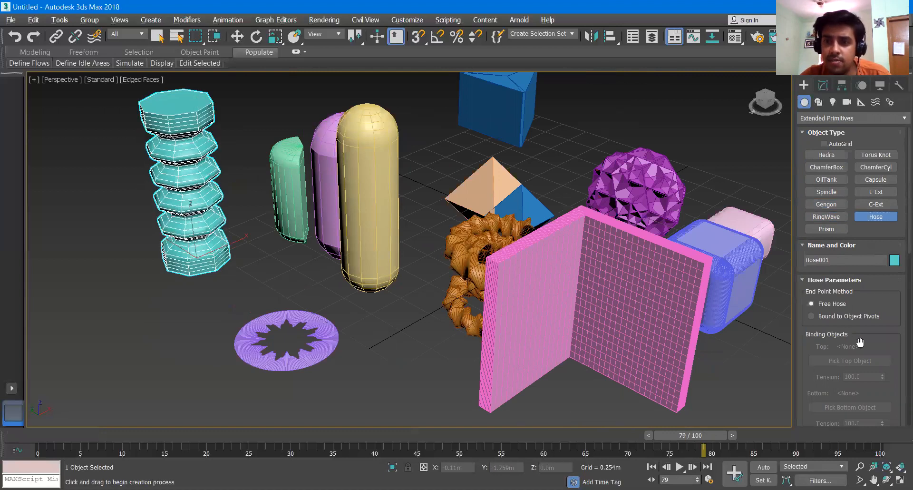
Set the hose's flex section to start at 20%, end at 76%, with 18 cycles and a diameter of -36%
scroll(860, 341, down, 5)
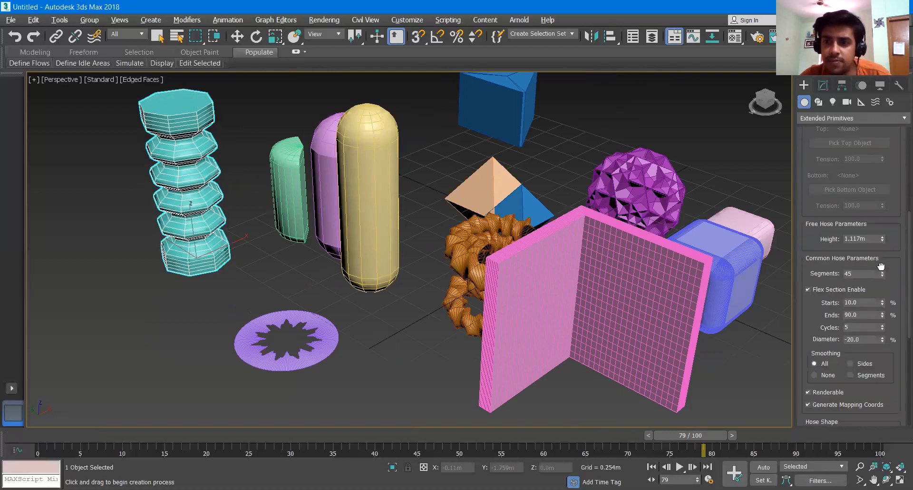
scroll(881, 264, down, 1)
drag(821, 308, 821, 253)
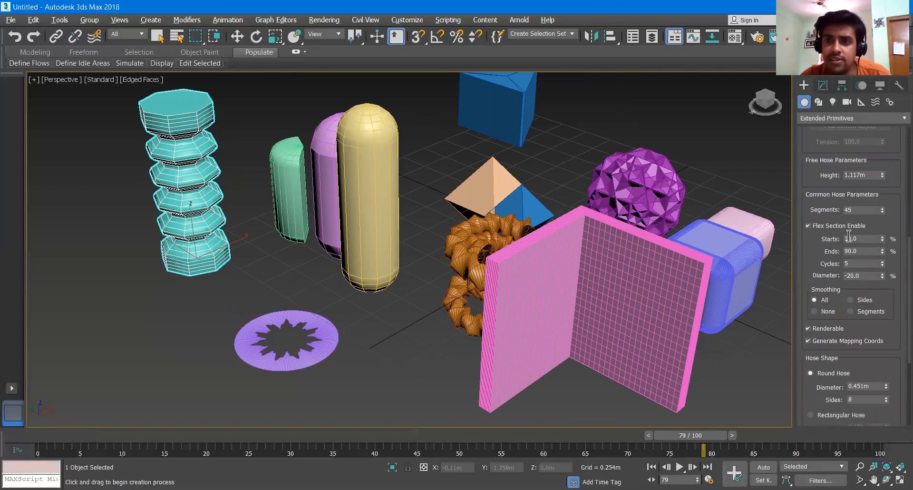
drag(881, 239, 879, 208)
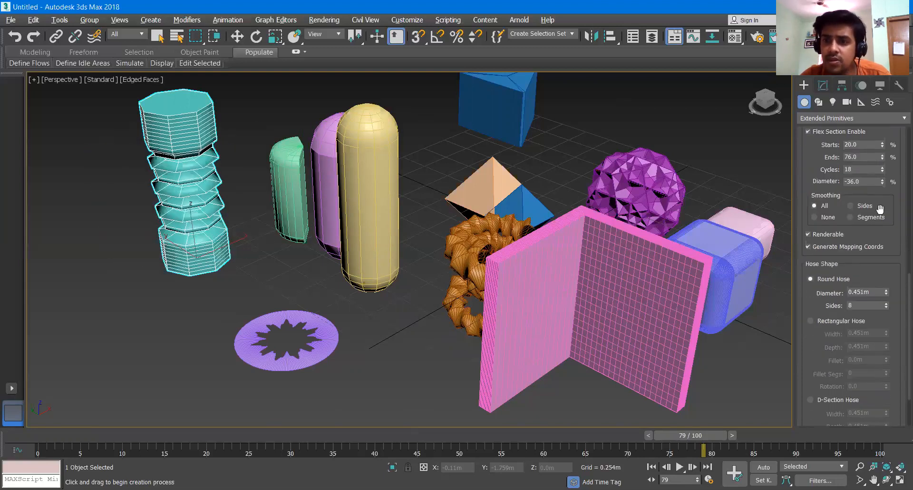
Try the rectangular hose shape, then make it a D-section hose 1.193 m wide and 0.321 m deep, with 34 fillet segments and -18 rotation
click(810, 321)
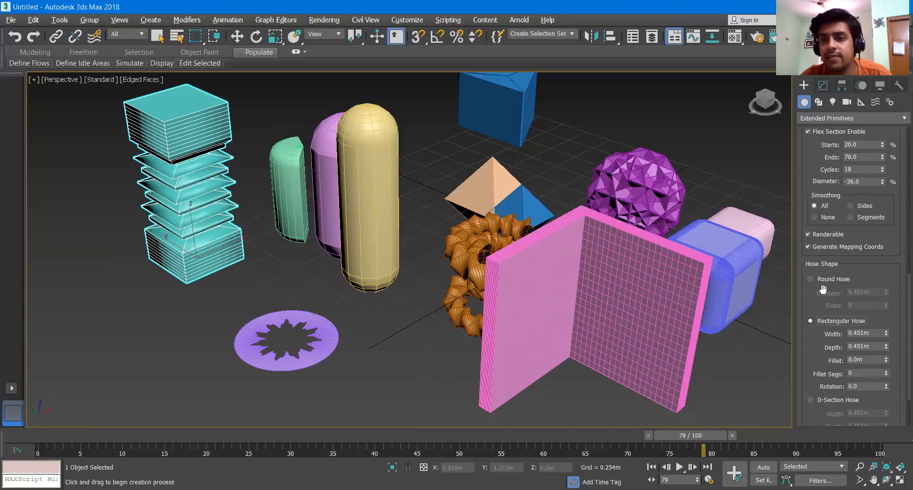
click(811, 399)
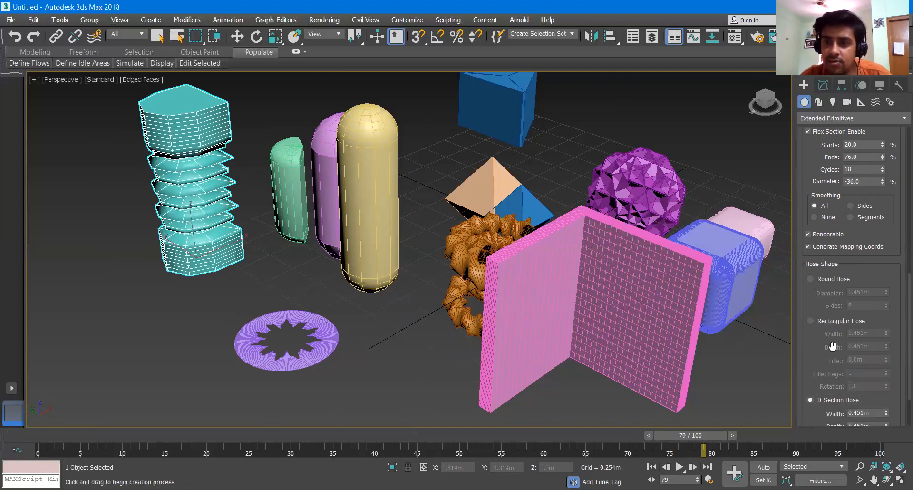
drag(831, 346, 829, 285)
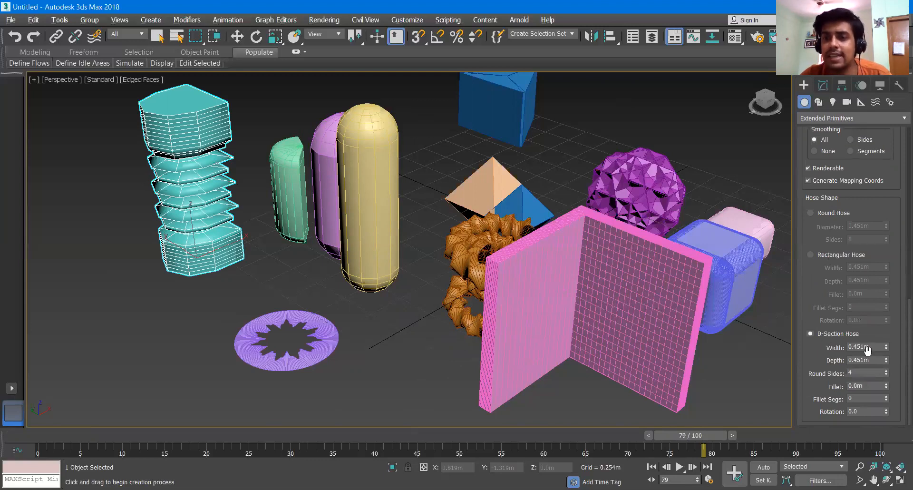
drag(886, 349, 885, 423)
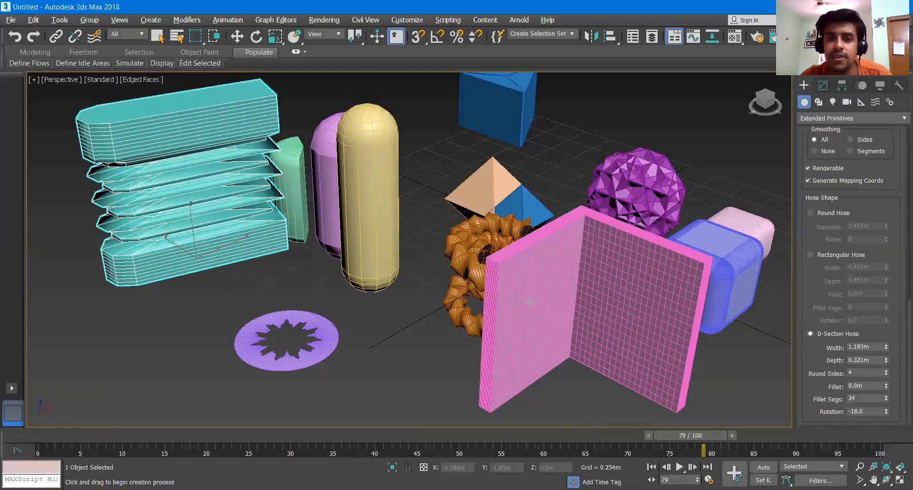
Create a Base/Apex Prism with sides of about 0.402, 0.538 and 0.538 m and 0.432 m height, behind the three-sided gengon
scroll(530, 303, down, 3)
scroll(495, 386, up, 3)
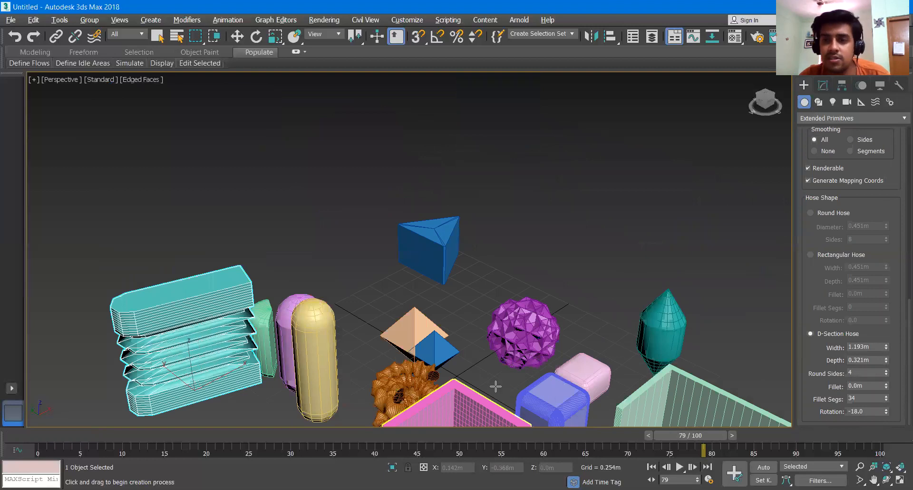
scroll(879, 256, up, 10)
scroll(879, 257, up, 5)
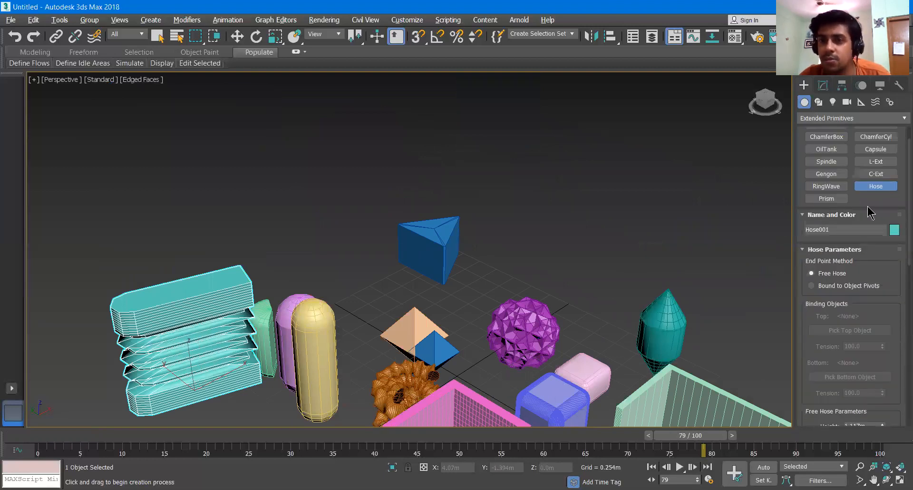
click(832, 202)
drag(541, 229, 580, 223)
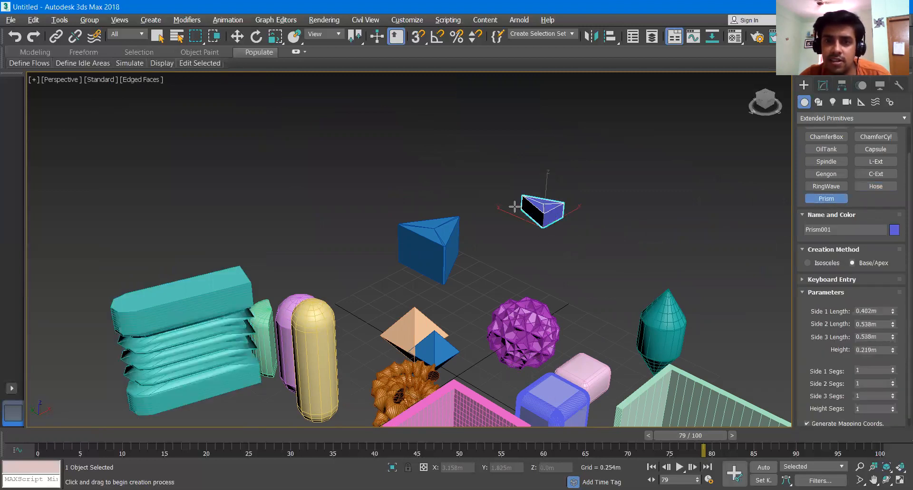
drag(545, 189, 522, 213)
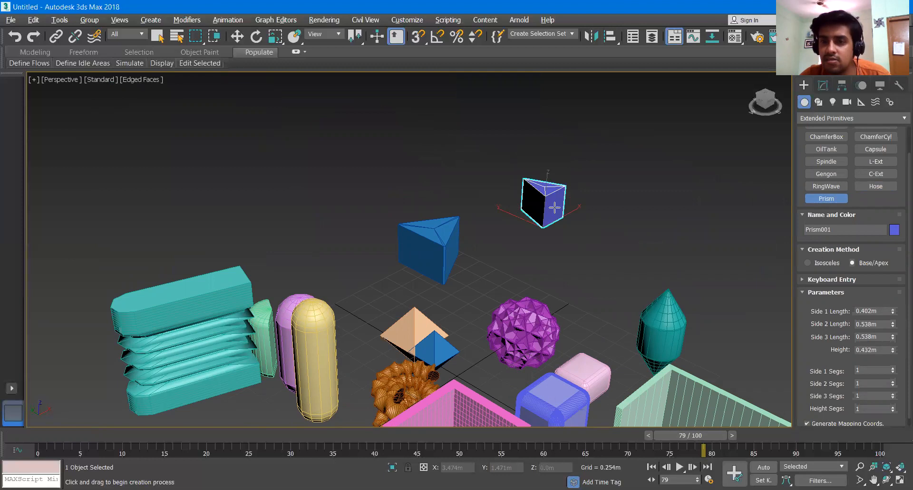
Enable AutoGrid and create a small Star1 Hedra directly on the top face of the three-sided gengon
scroll(829, 305, down, 1)
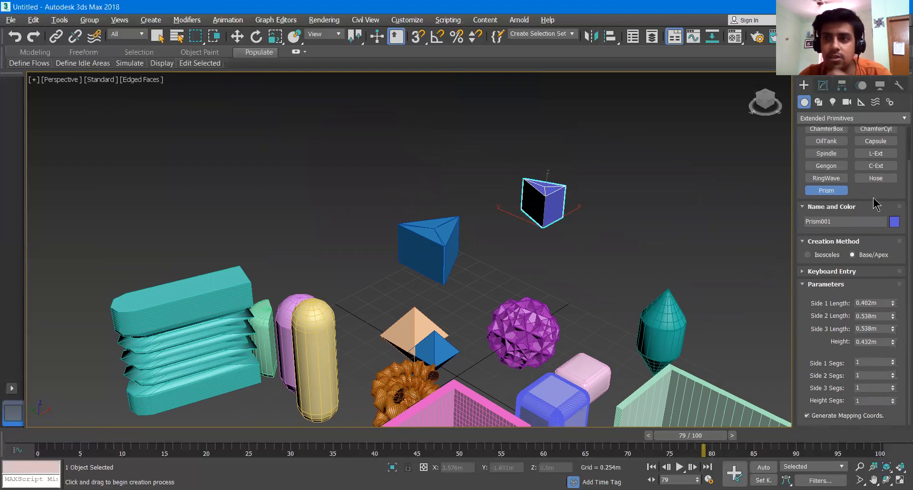
scroll(856, 171, up, 3)
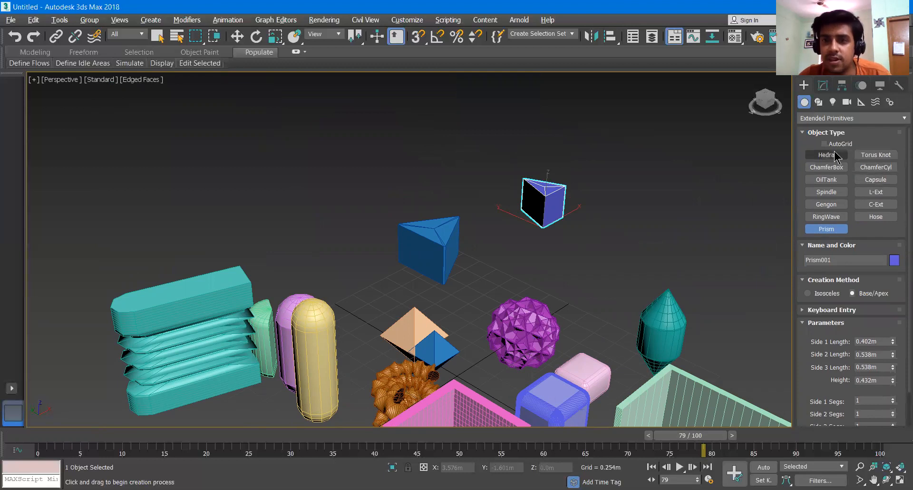
click(832, 145)
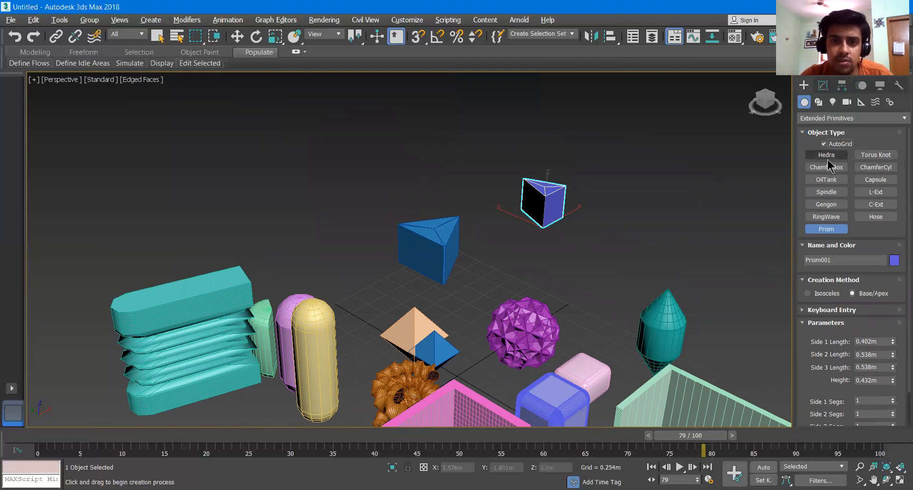
click(826, 155)
mouse_move(434, 229)
mouse_down()
mouse_move(485, 214)
mouse_move(443, 222)
mouse_up()
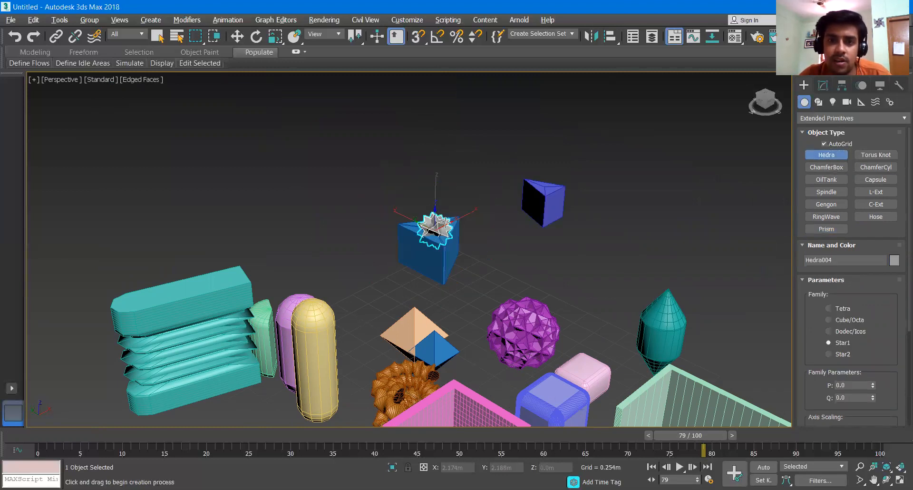
Create a ChamferBox about 0.619 m long, 0.145 m wide and 1.005 m high with no fillet on the hose's top using AutoGrid
click(826, 166)
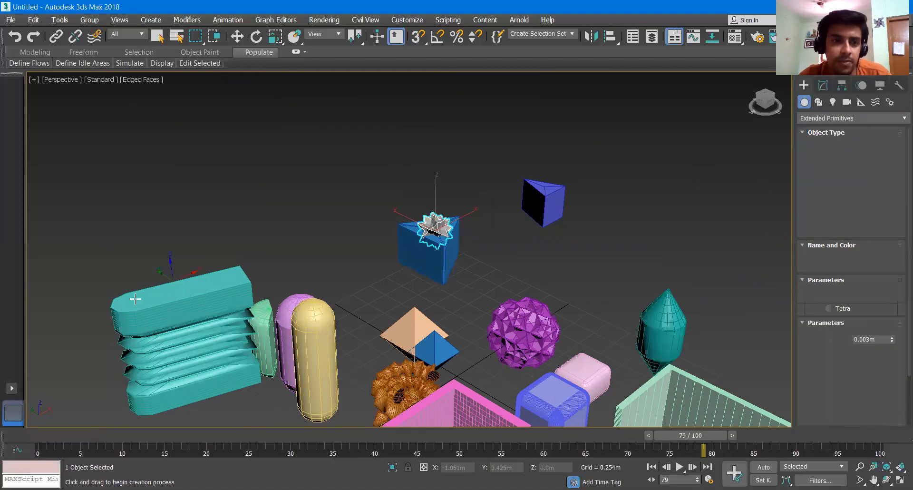
drag(139, 295, 187, 294)
click(252, 193)
middle_drag(449, 287, 433, 342)
scroll(672, 290, up, 5)
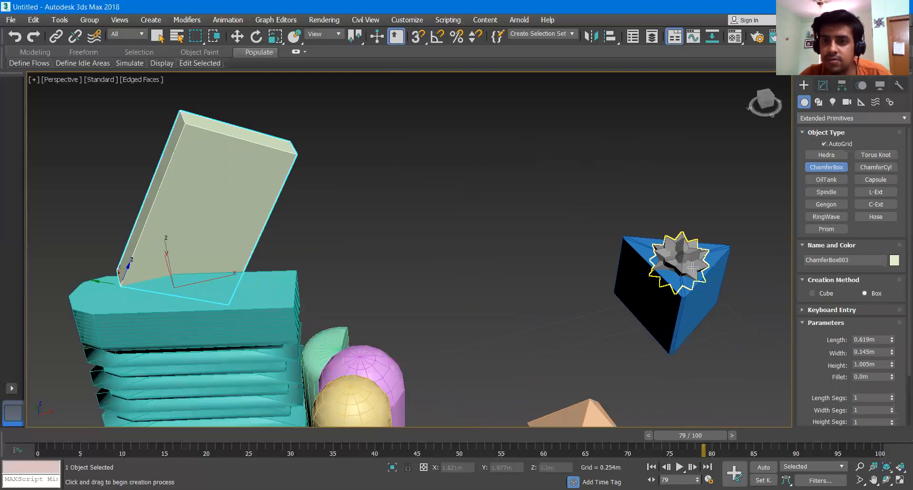
scroll(689, 267, down, 4)
scroll(626, 255, down, 6)
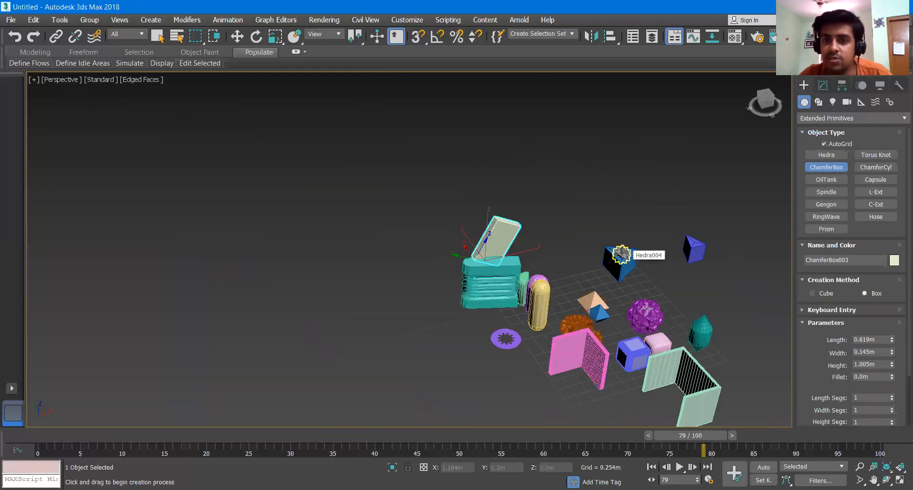